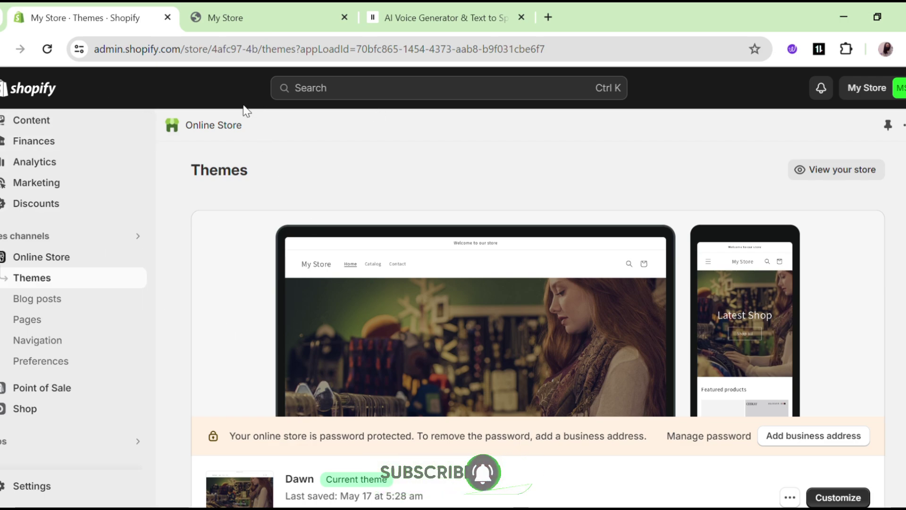
# - Look over the home page of the live storefront
pyautogui.click(222, 3)
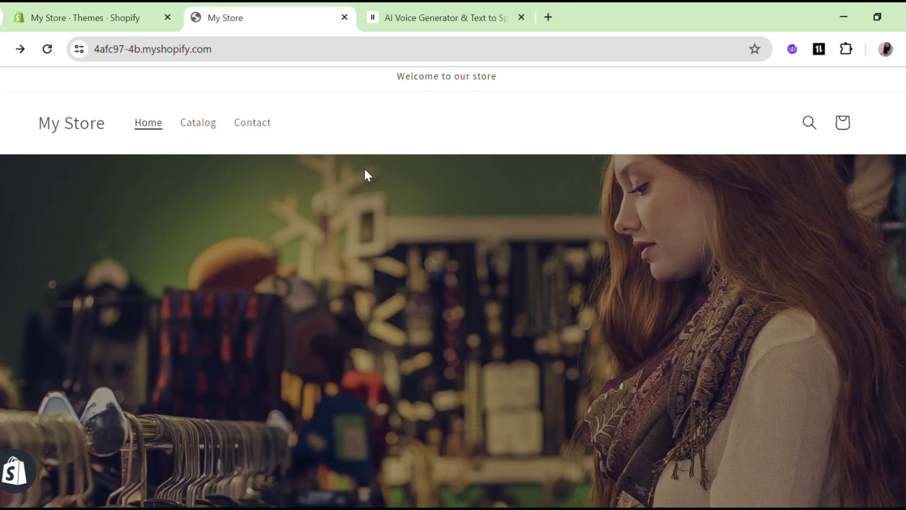
pyautogui.scroll(-5, 363, 189)
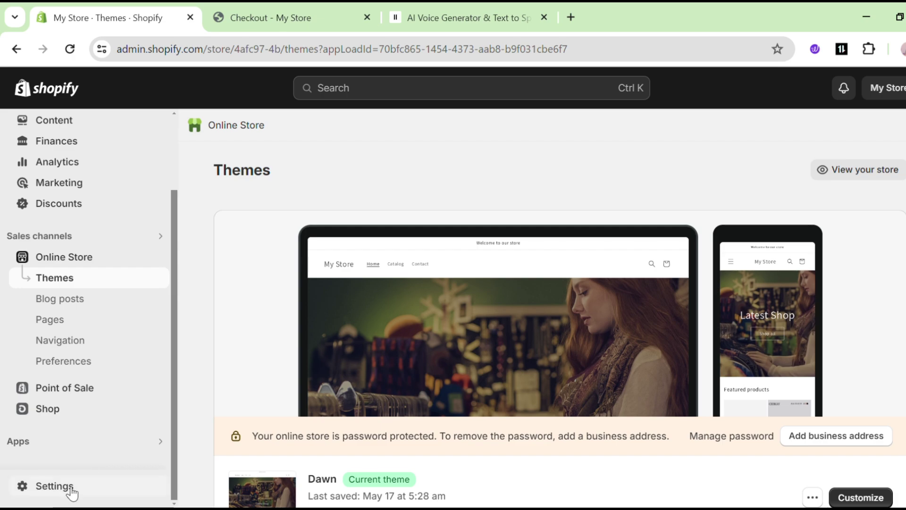
# - Open the General shipping profile in the store's Shipping and delivery settings
pyautogui.click(74, 489)
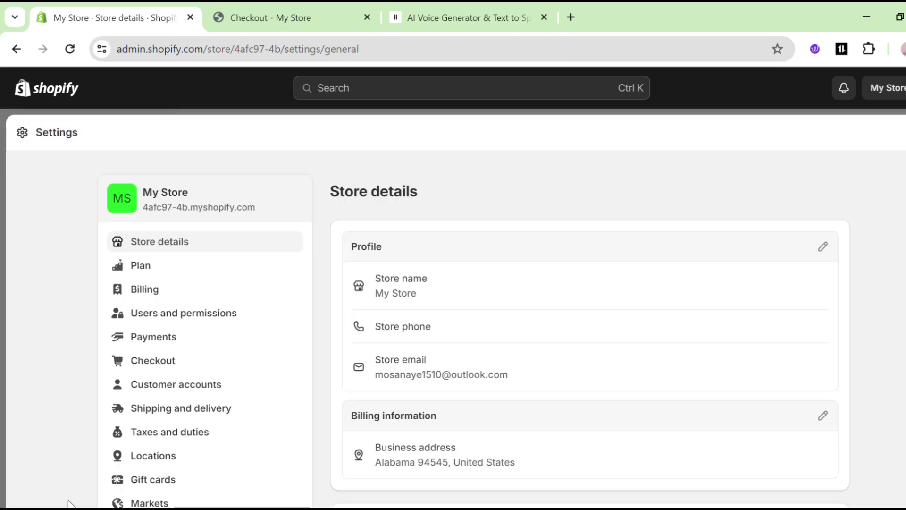
pyautogui.click(190, 407)
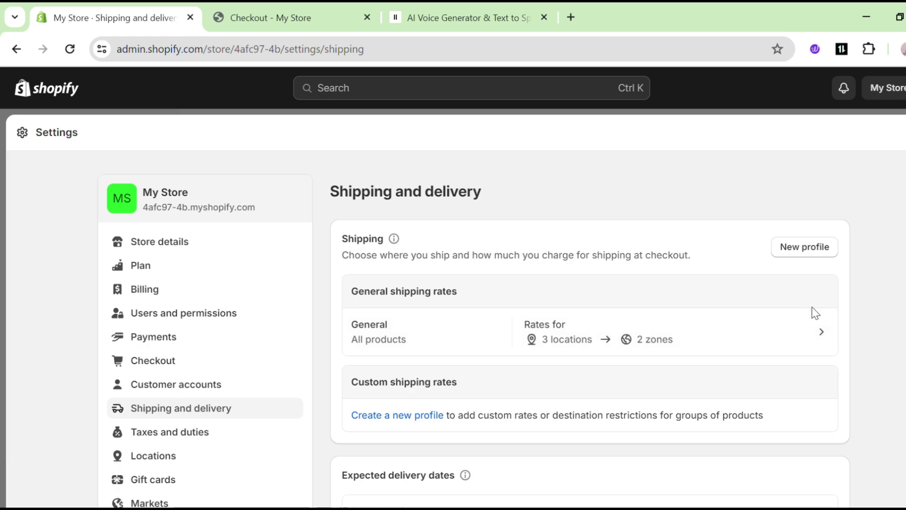
pyautogui.click(812, 333)
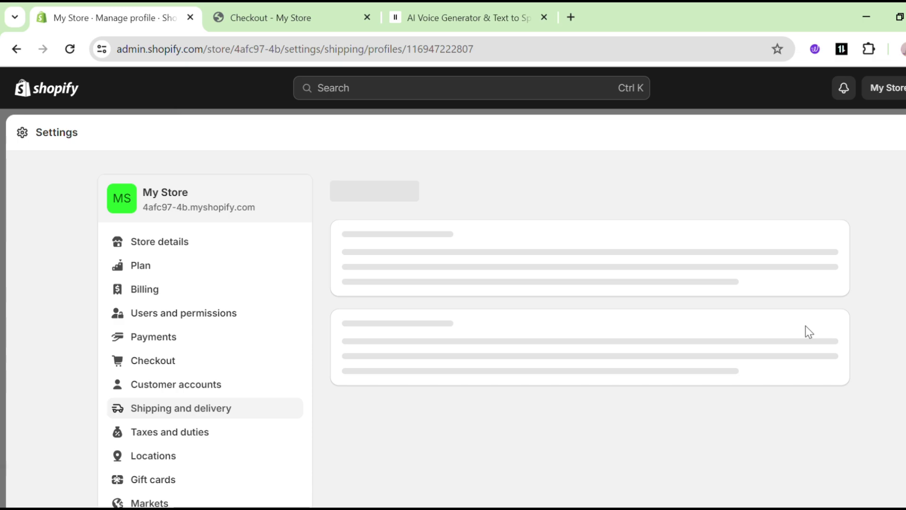
# - Review the Domestic shipping zone's rates, markets and available zone actions in the General profile
pyautogui.scroll(-1, 809, 326)
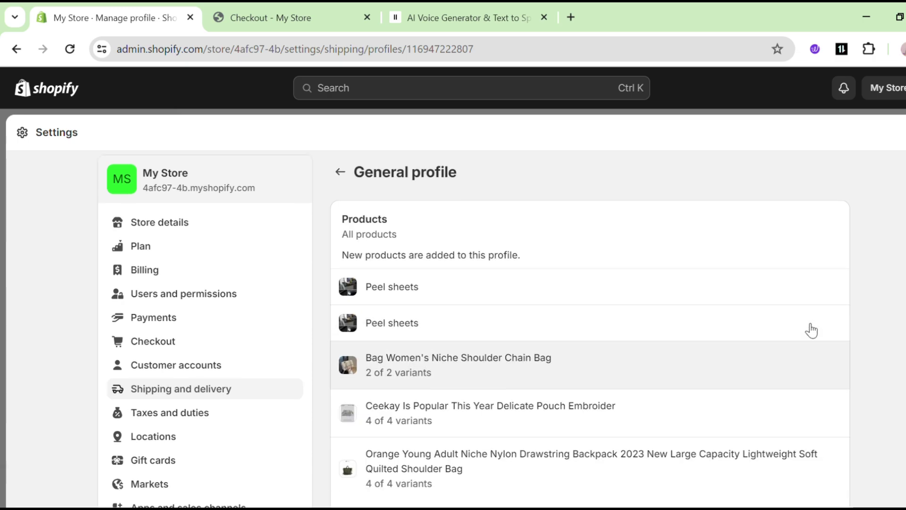
pyautogui.scroll(-9, 810, 329)
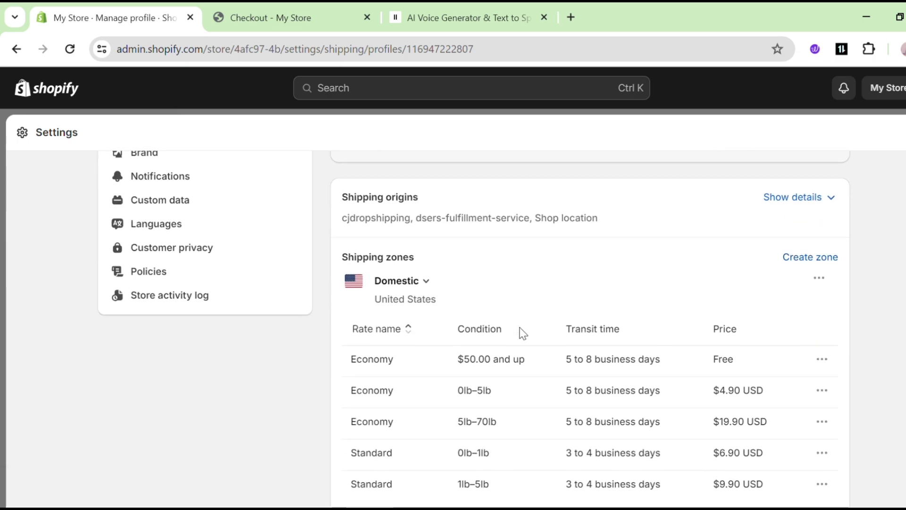
pyautogui.click(432, 291)
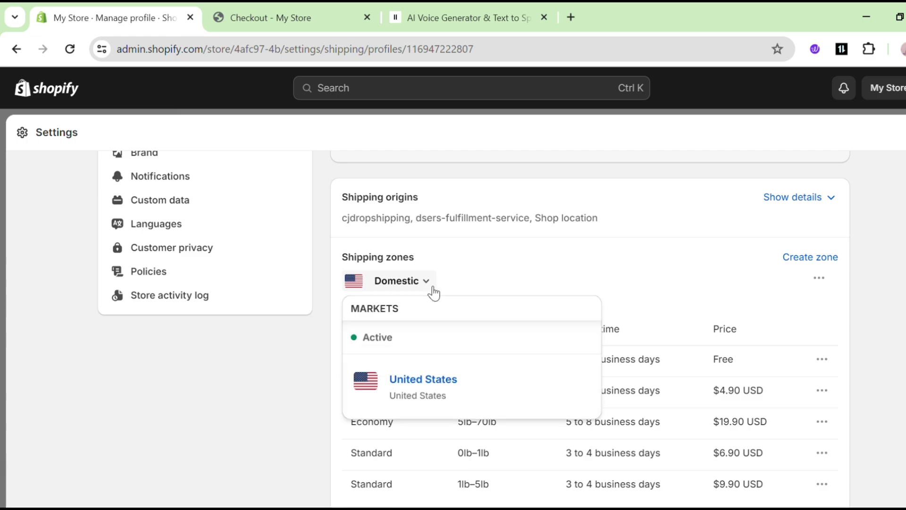
pyautogui.click(826, 282)
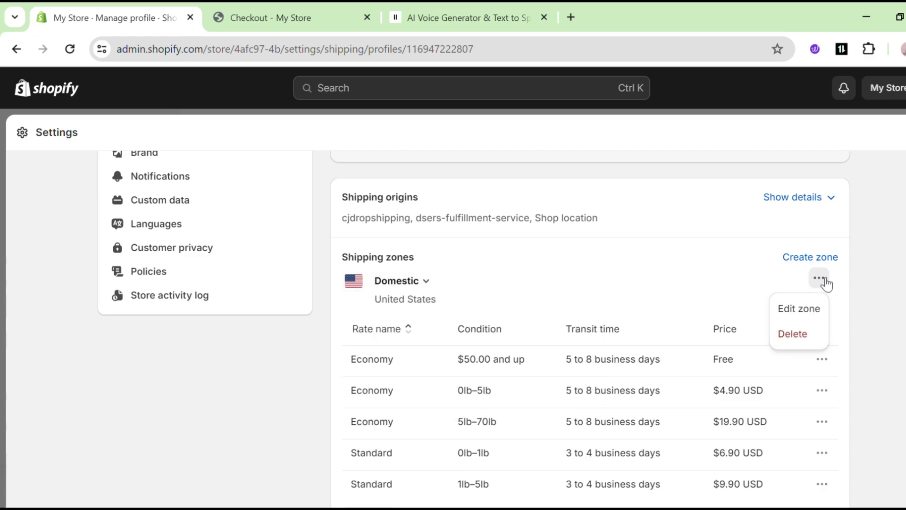
pyautogui.click(810, 258)
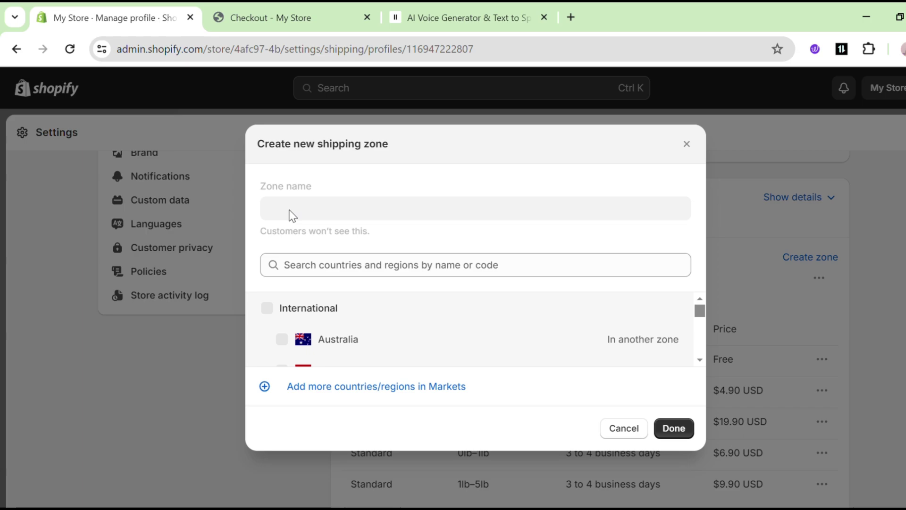
pyautogui.scroll(-4, 330, 307)
pyautogui.scroll(5, 320, 319)
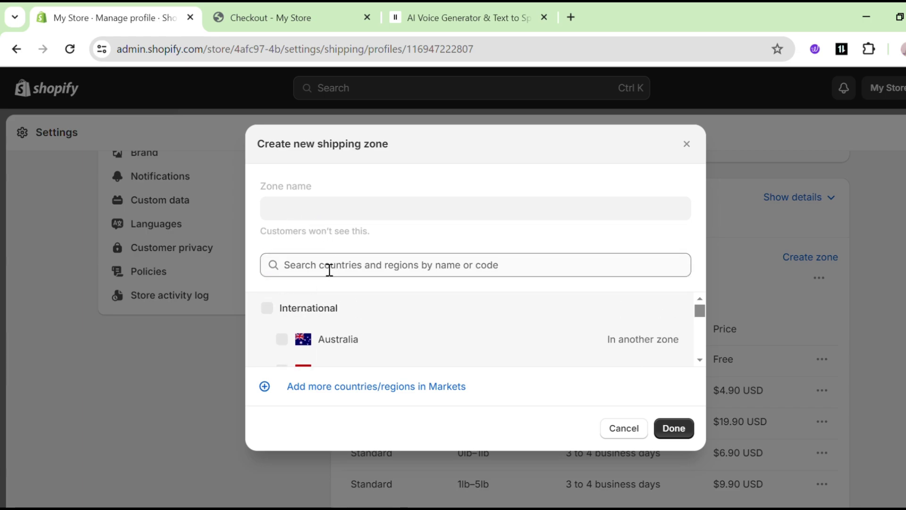
pyautogui.click(330, 270)
pyautogui.scroll(-10, 265, 310)
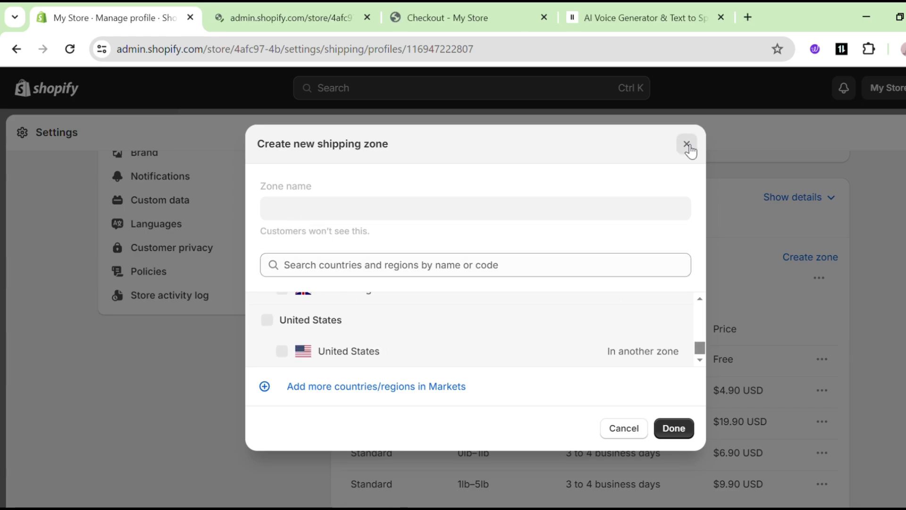
pyautogui.click(687, 145)
pyautogui.scroll(10, 528, 243)
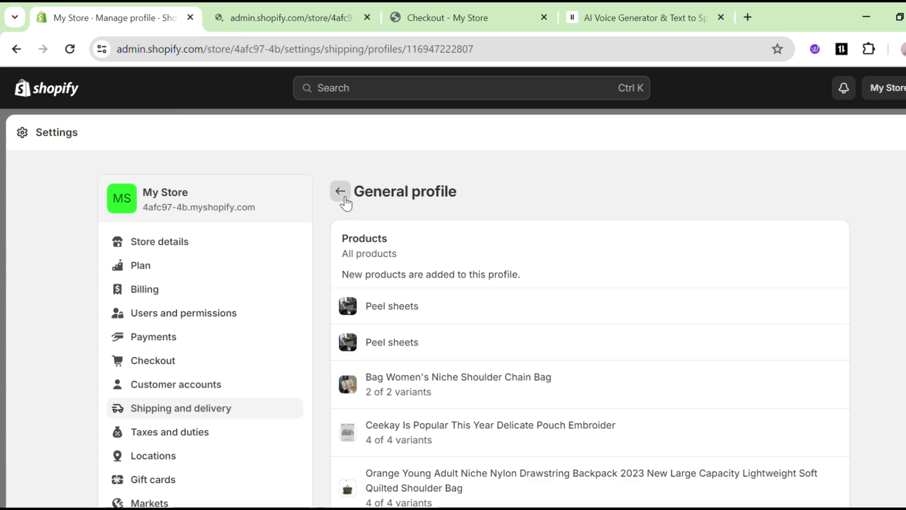
# - Leave the General profile and start a new custom shipping profile named "All"
pyautogui.click(345, 198)
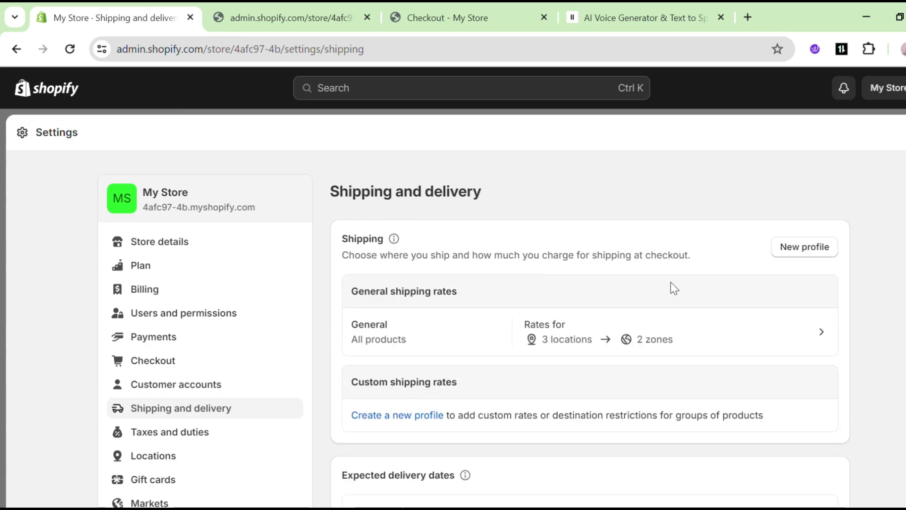
pyautogui.click(823, 251)
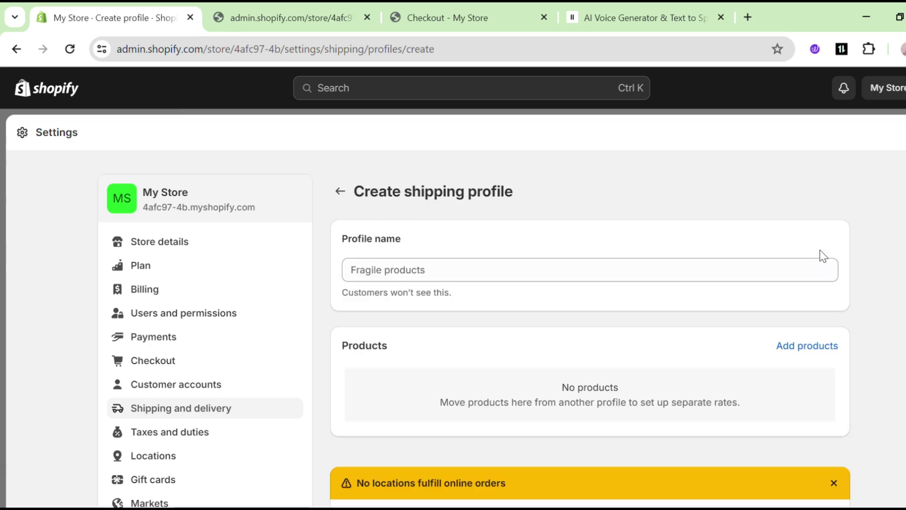
pyautogui.click(662, 273)
pyautogui.write('All')
pyautogui.scroll(-2, 525, 296)
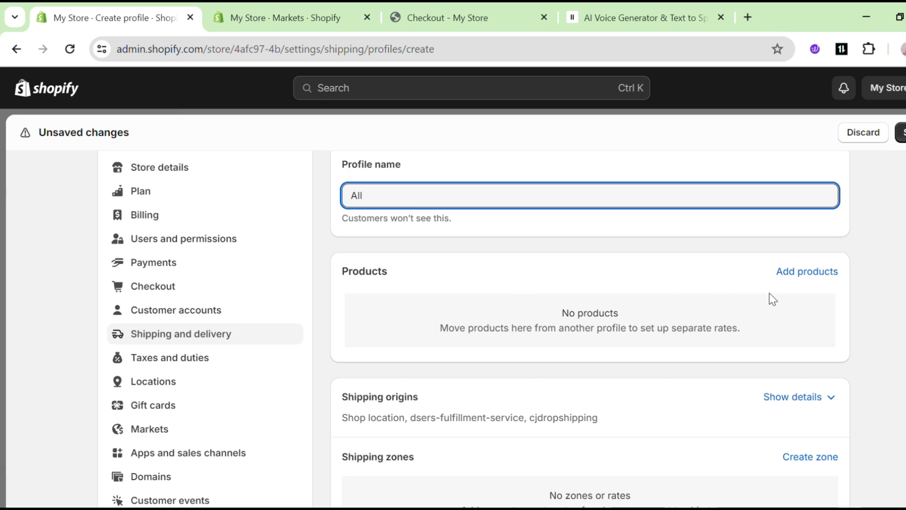
# - Add all displayed products and their variants to the new shipping profile
pyautogui.click(792, 274)
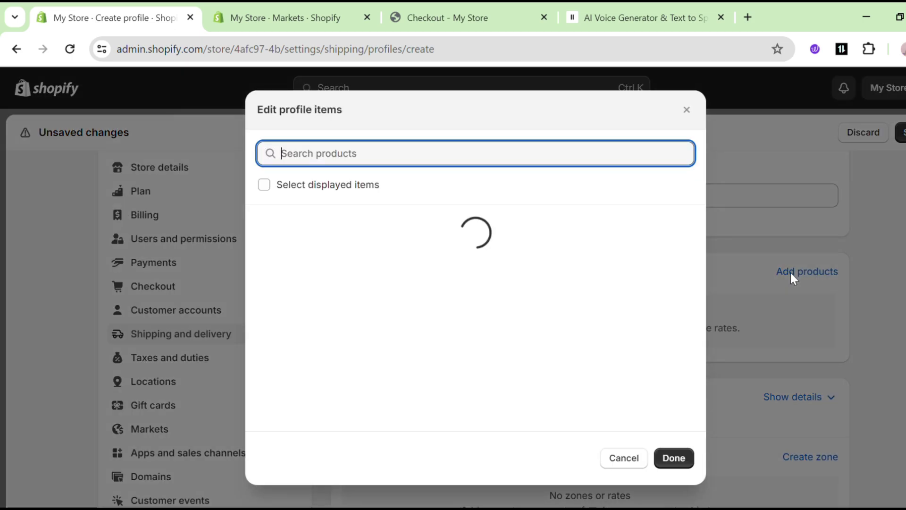
pyautogui.click(264, 184)
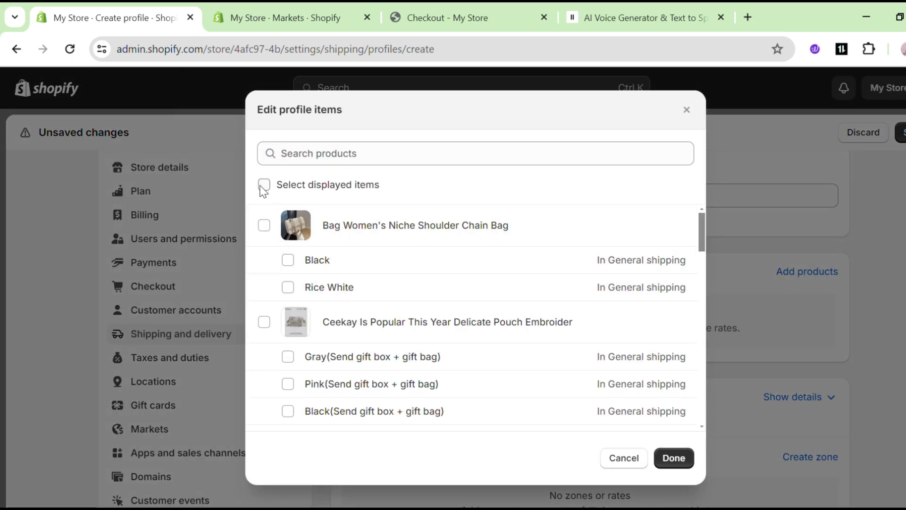
pyautogui.click(264, 185)
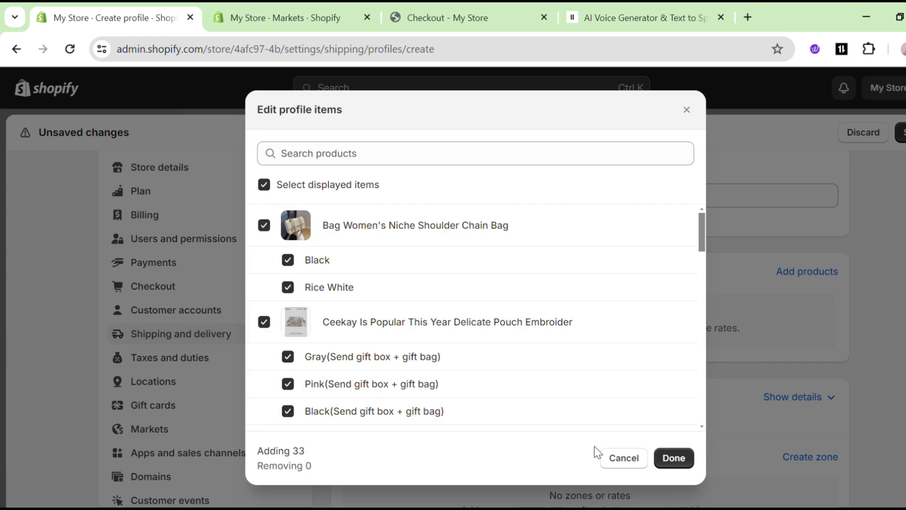
pyautogui.click(679, 459)
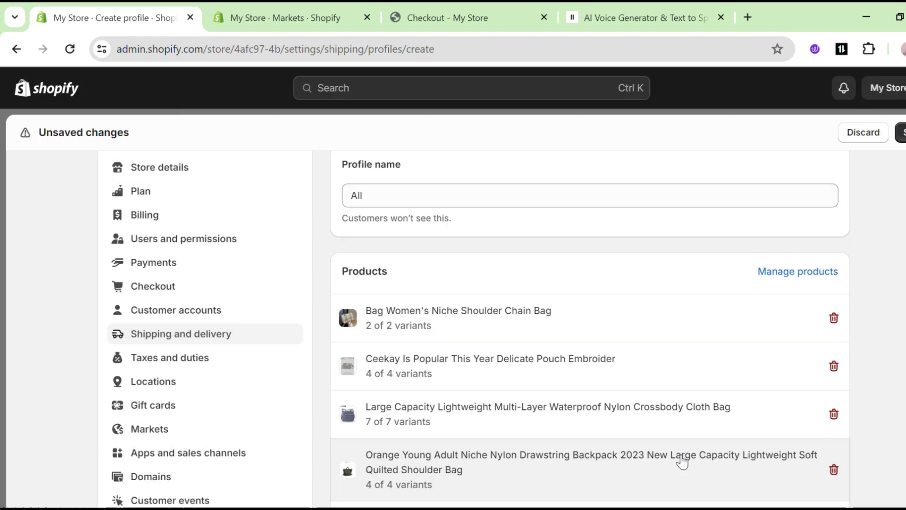
# - Start a new shipping zone named "International" and include every country in the International market
pyautogui.scroll(-6, 661, 312)
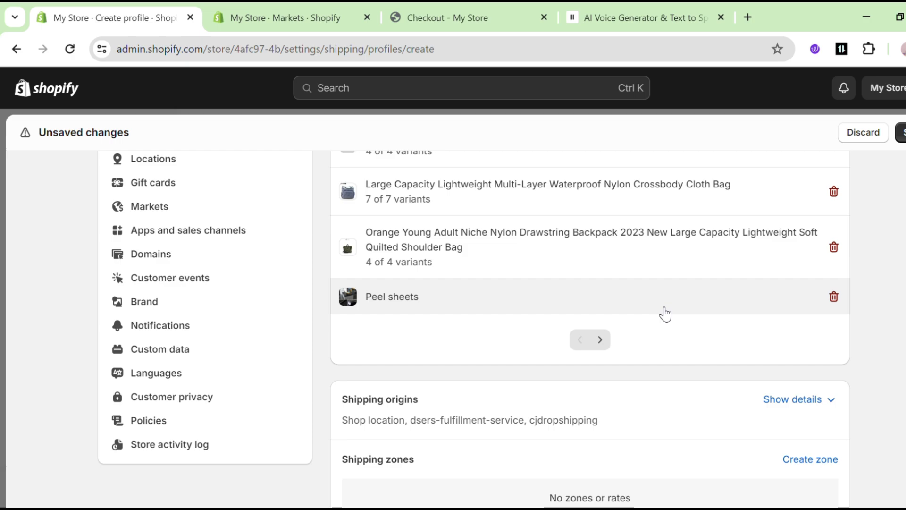
pyautogui.scroll(-5, 769, 356)
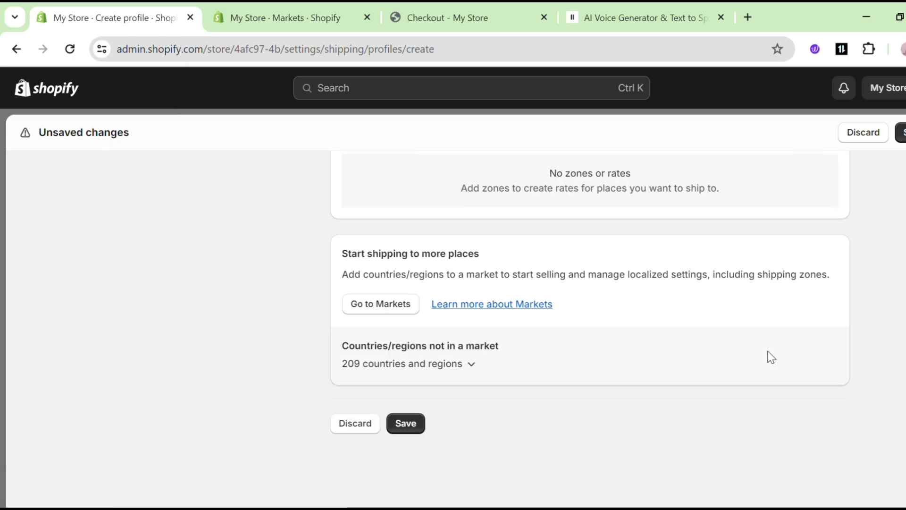
pyautogui.scroll(3, 769, 356)
pyautogui.click(804, 285)
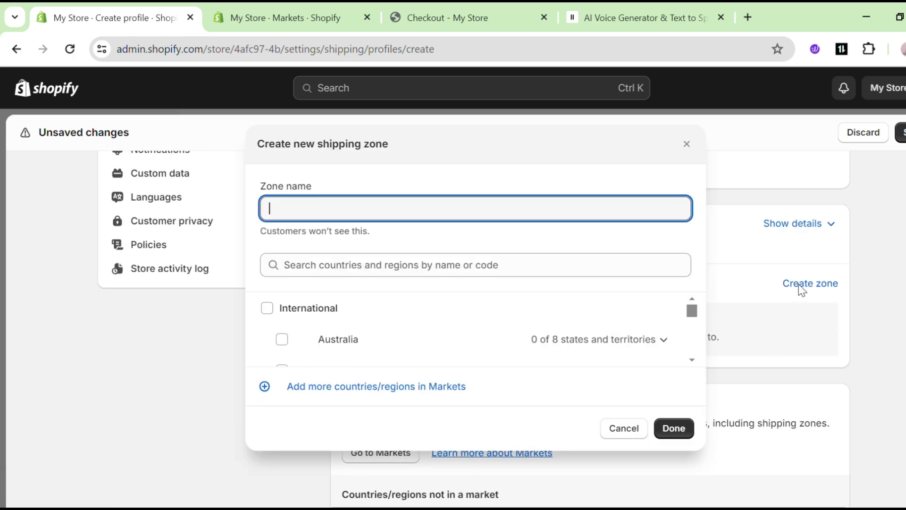
pyautogui.click(266, 307)
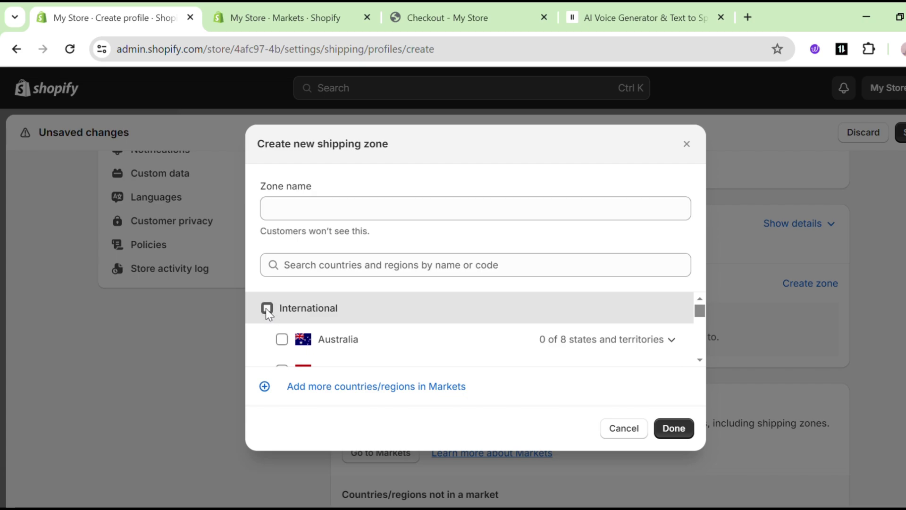
pyautogui.click(320, 216)
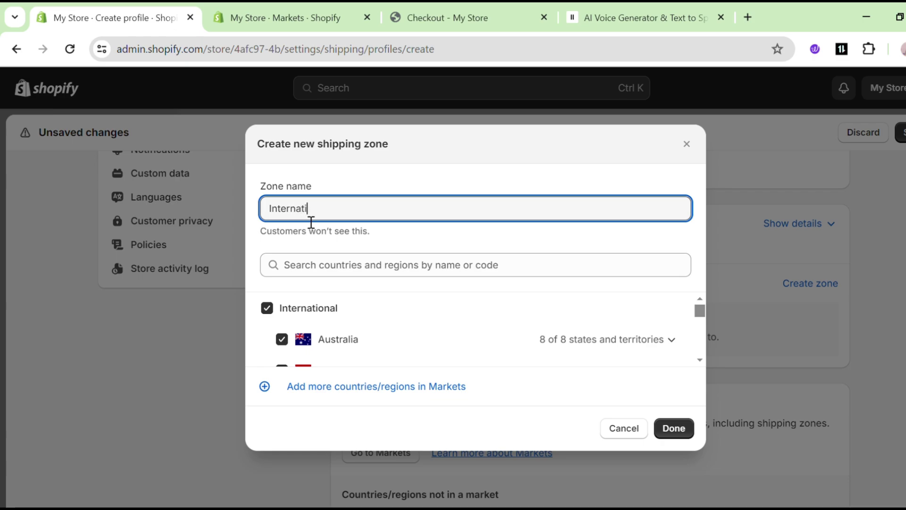
pyautogui.write('International')
# - Include the United States with all its states in the zone and finish creating it
pyautogui.scroll(-10, 348, 344)
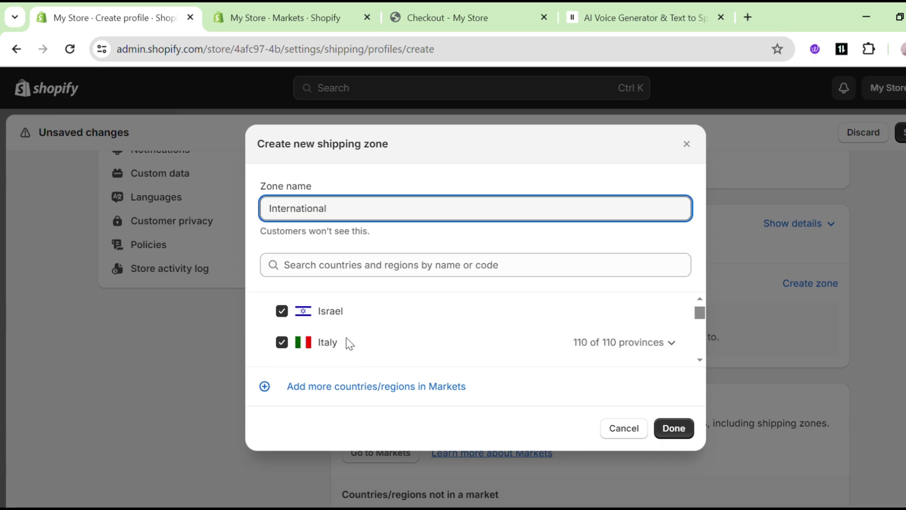
pyautogui.scroll(2, 348, 349)
pyautogui.scroll(-2, 269, 337)
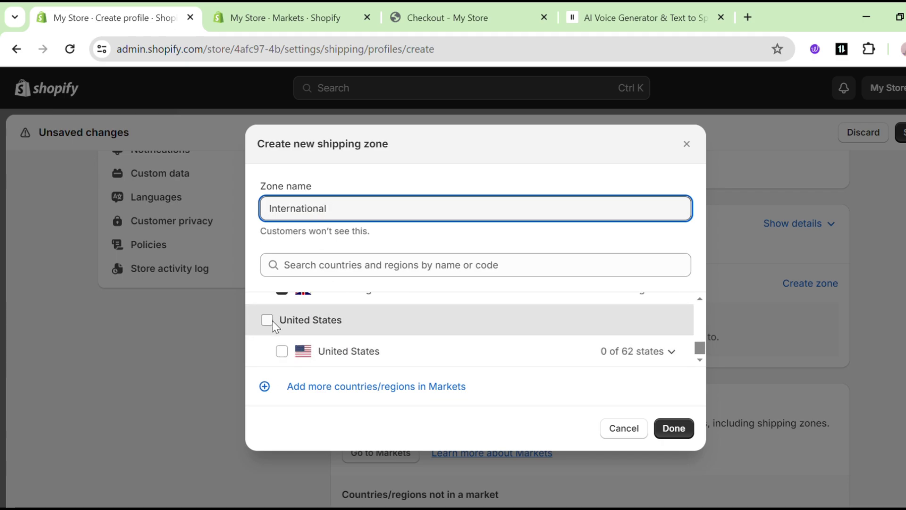
pyautogui.click(267, 320)
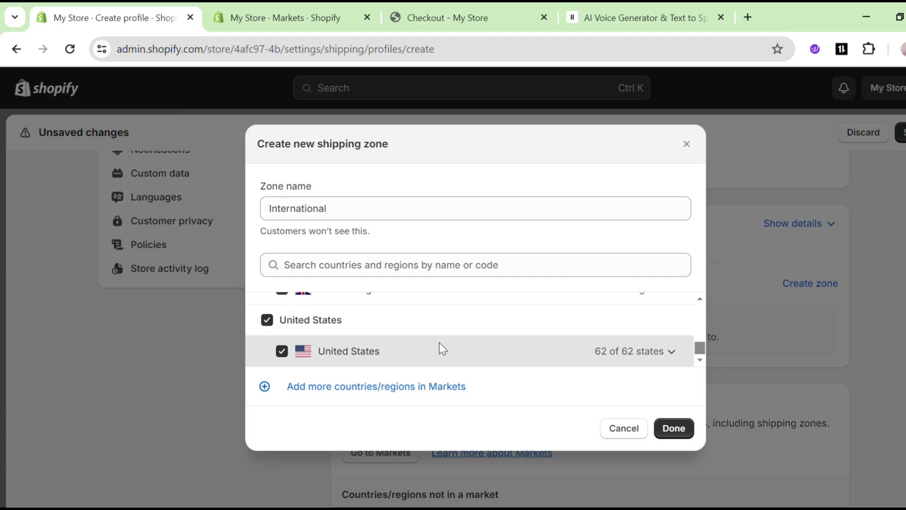
pyautogui.scroll(10, 442, 348)
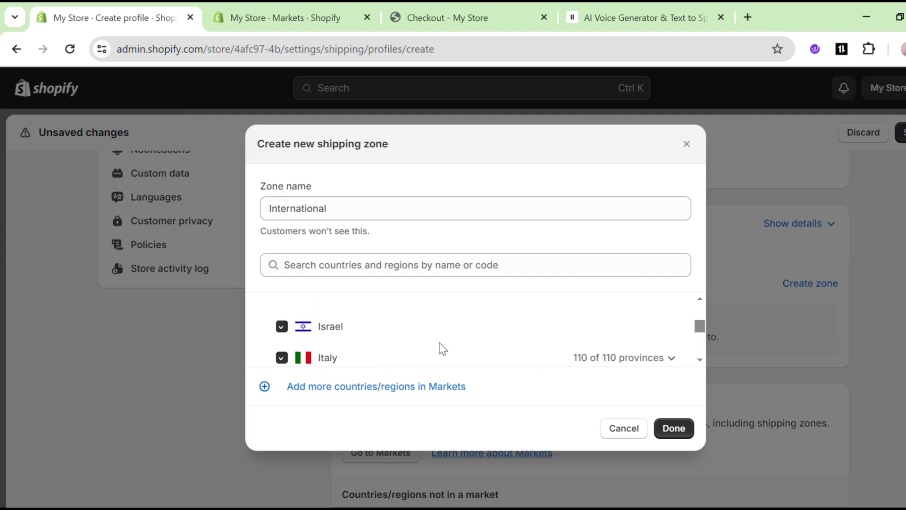
pyautogui.click(674, 428)
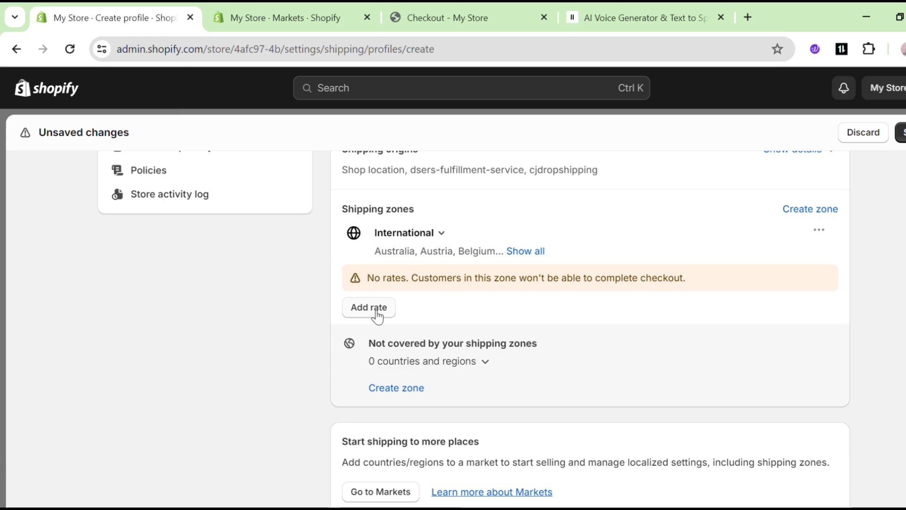
# - Add a free custom flat rate named "Rates" to the International shipping zone
pyautogui.click(370, 311)
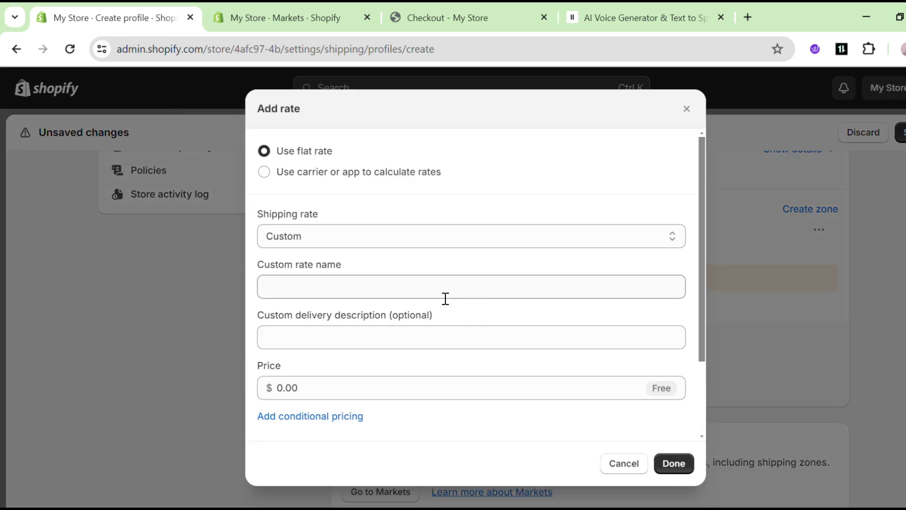
pyautogui.click(420, 296)
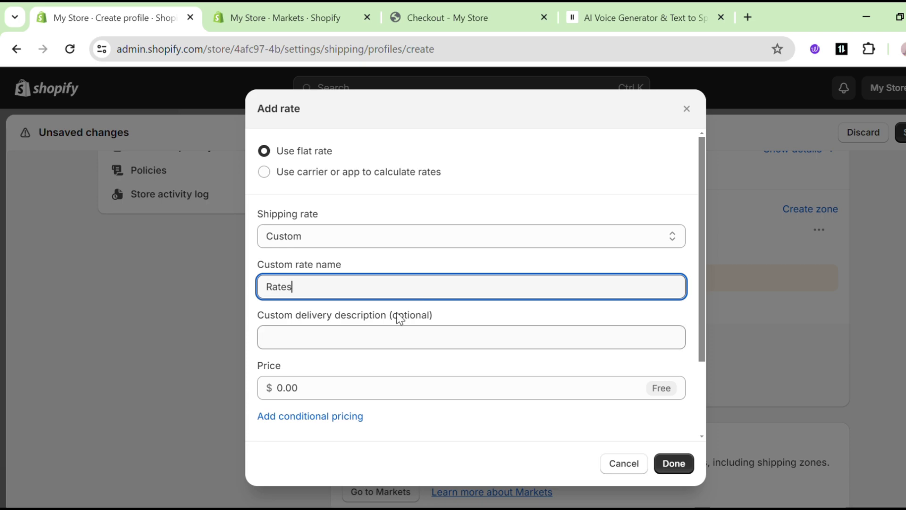
pyautogui.click(402, 348)
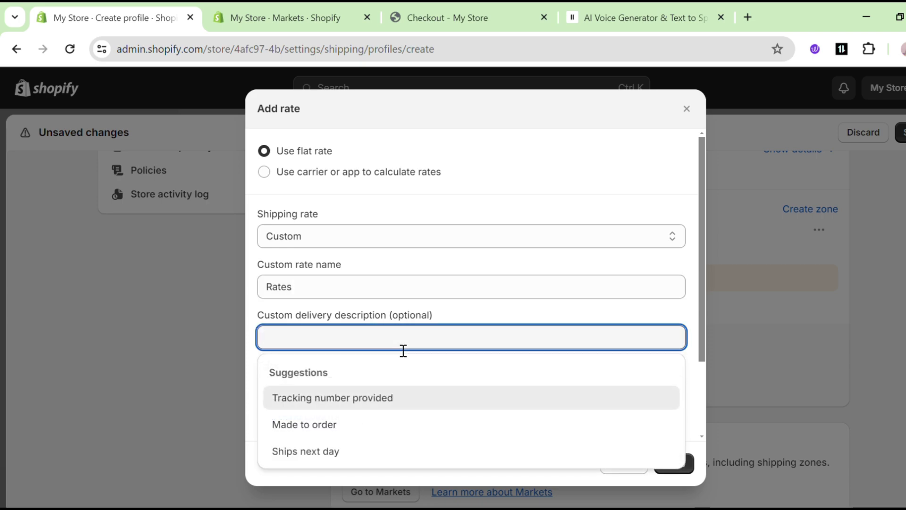
pyautogui.click(384, 318)
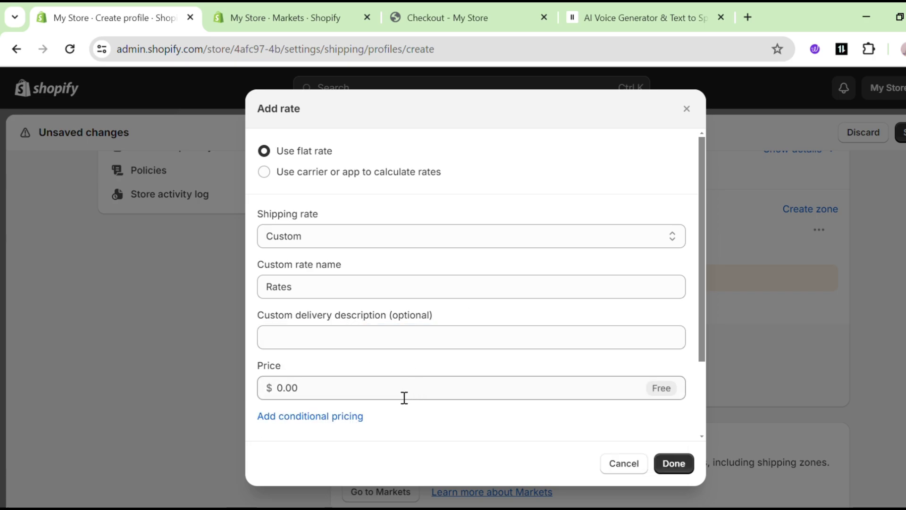
pyautogui.scroll(-2, 402, 392)
pyautogui.click(378, 324)
pyautogui.scroll(-1, 333, 396)
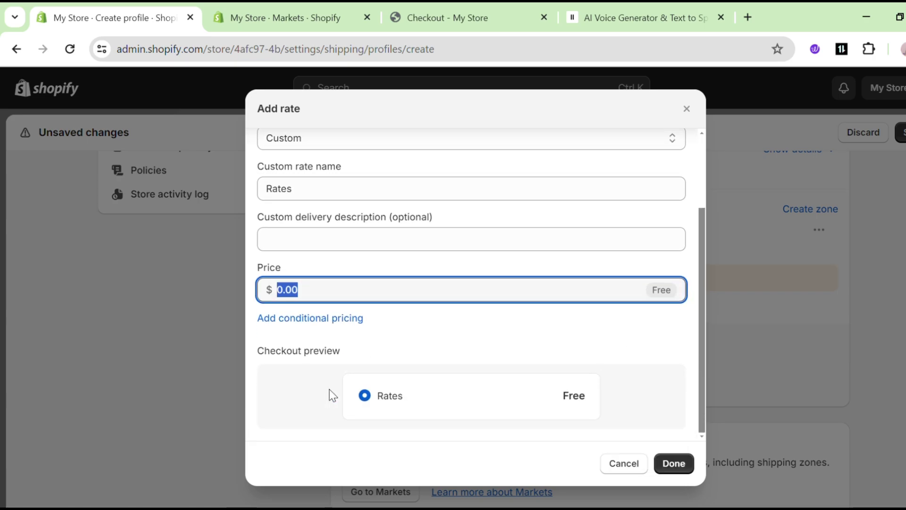
pyautogui.click(674, 465)
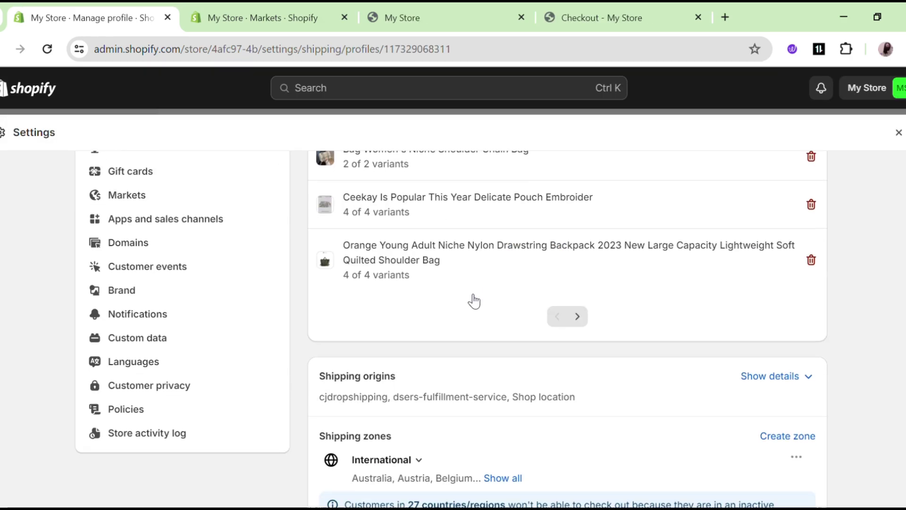
# - Review the International zone in the saved shipping profile and check the status of the markets it covers
pyautogui.scroll(-2, 475, 300)
pyautogui.scroll(-1, 474, 301)
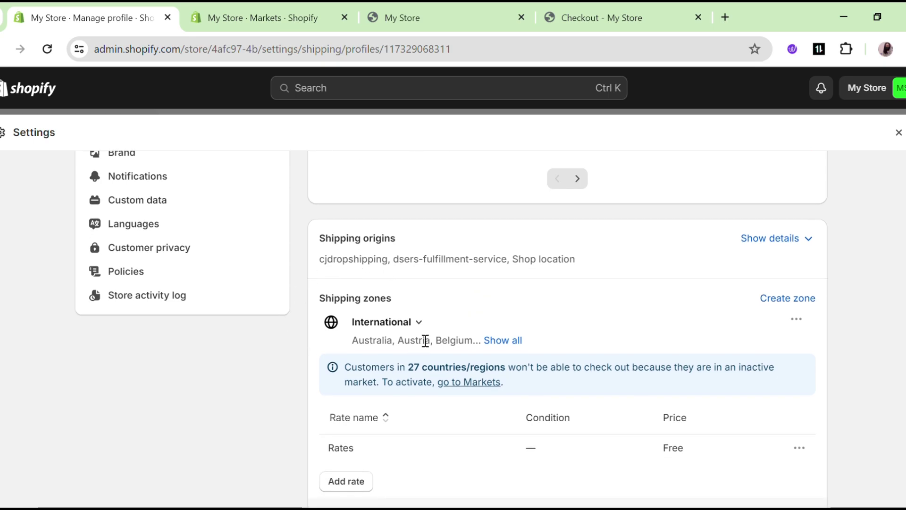
pyautogui.click(418, 322)
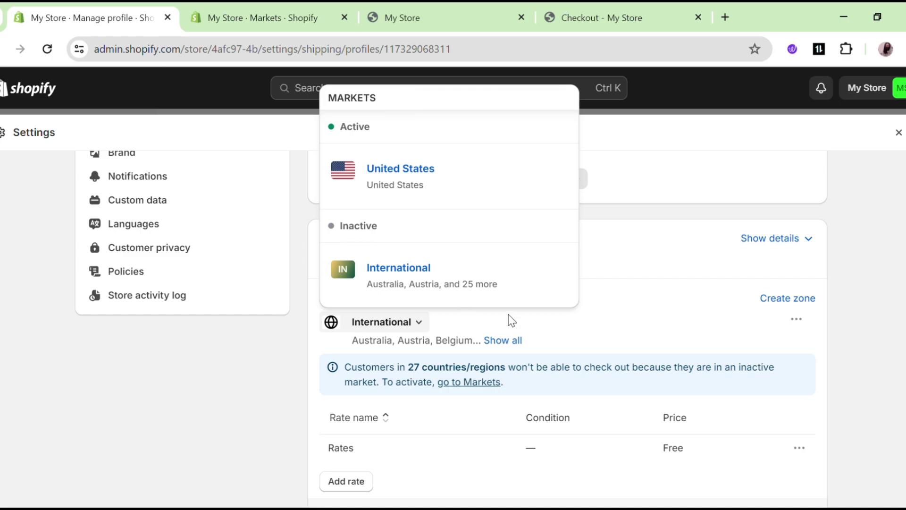
pyautogui.scroll(3, 491, 345)
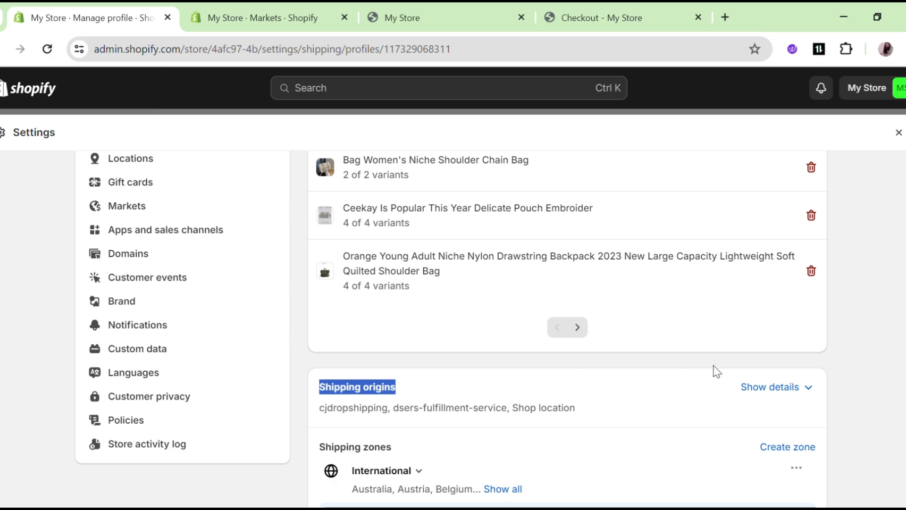
pyautogui.click(630, 368)
pyautogui.scroll(3, 136, 361)
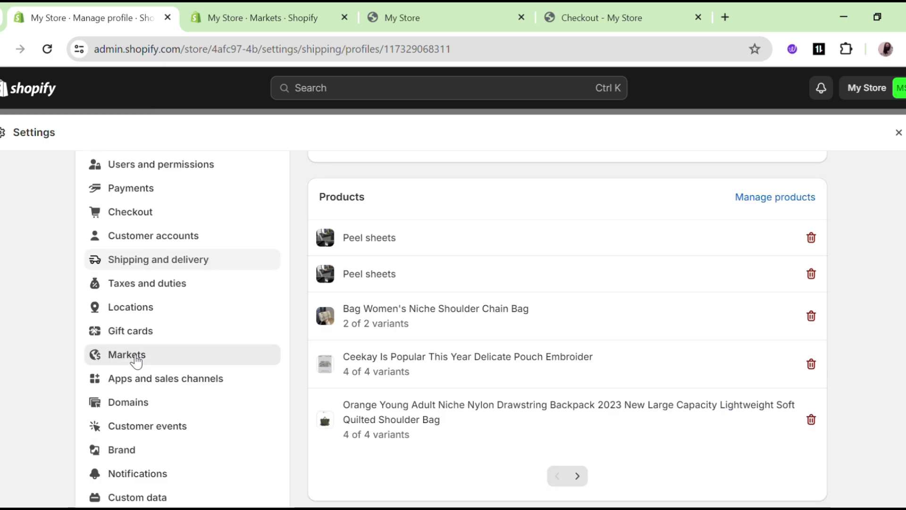
# - Go to the store's Markets settings and open the inactive International market
pyautogui.middleClick(134, 360)
pyautogui.click(353, 8)
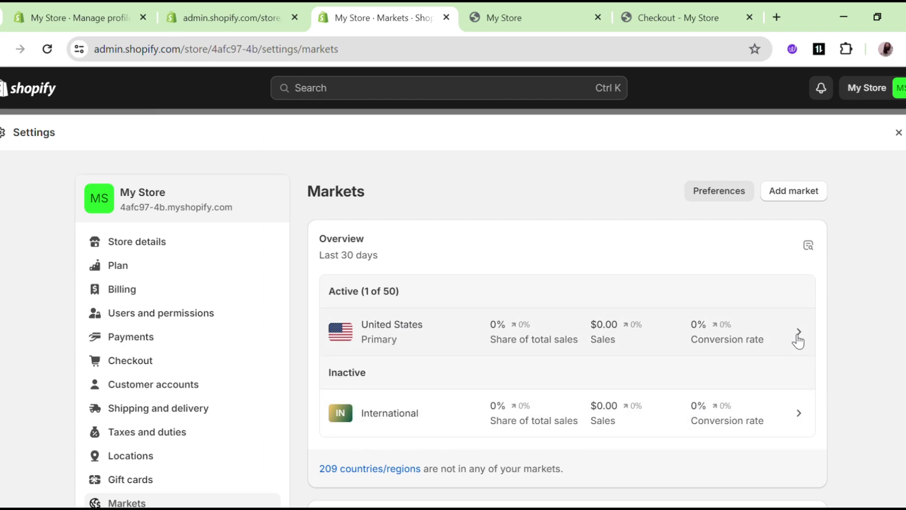
pyautogui.doubleClick(338, 375)
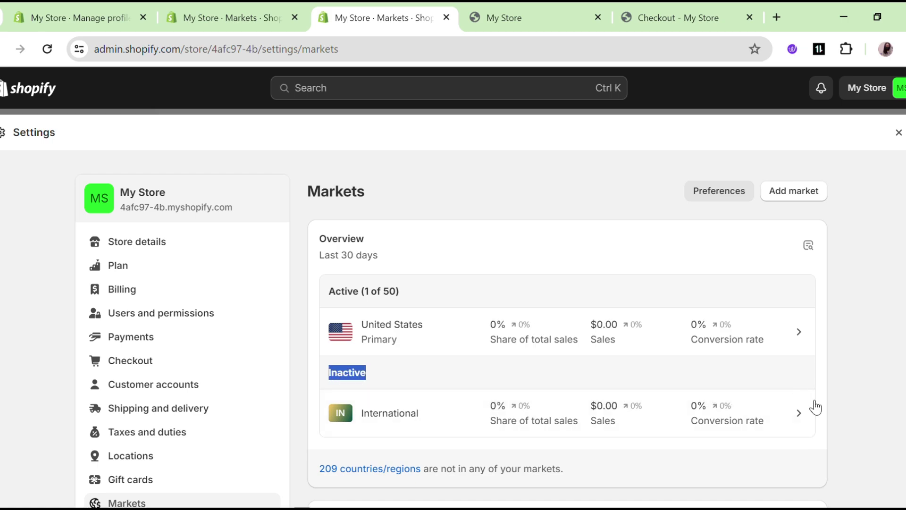
pyautogui.click(800, 415)
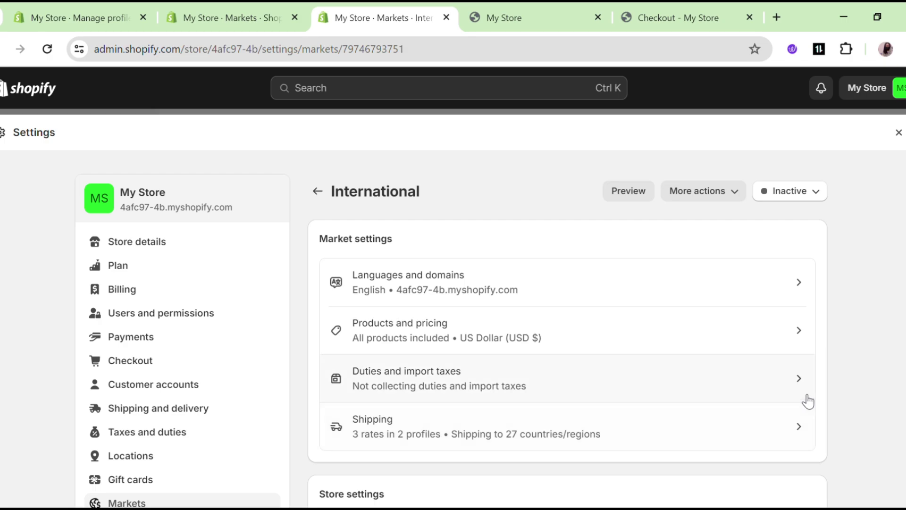
# - Set the International market's status to Active and save the change
pyautogui.scroll(-3, 413, 338)
pyautogui.scroll(-3, 399, 463)
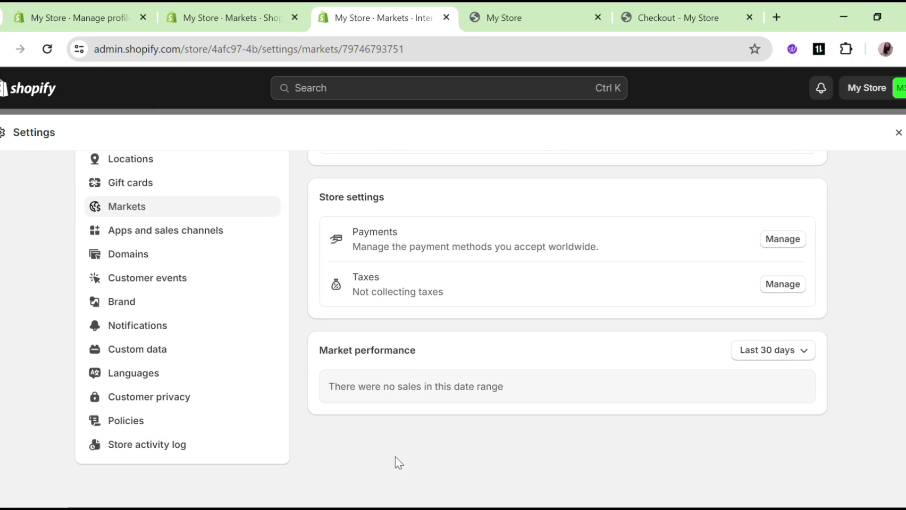
pyautogui.scroll(6, 787, 390)
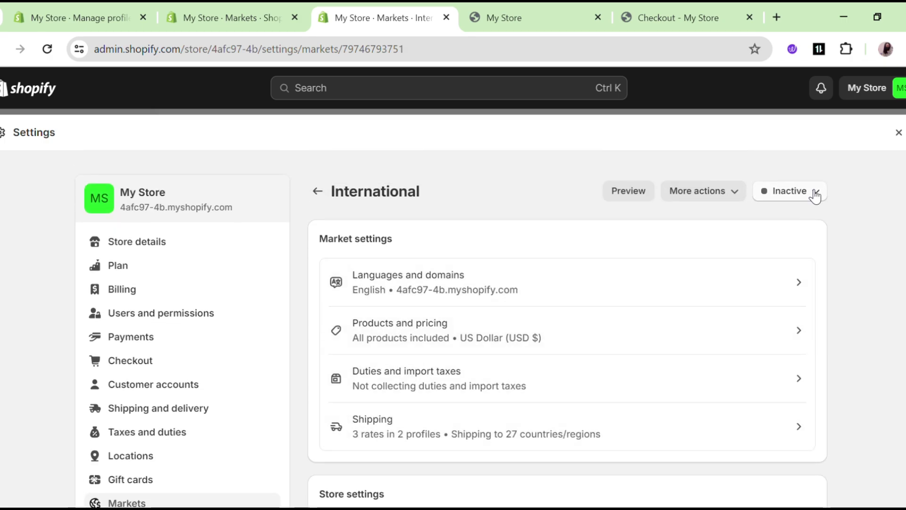
pyautogui.click(816, 195)
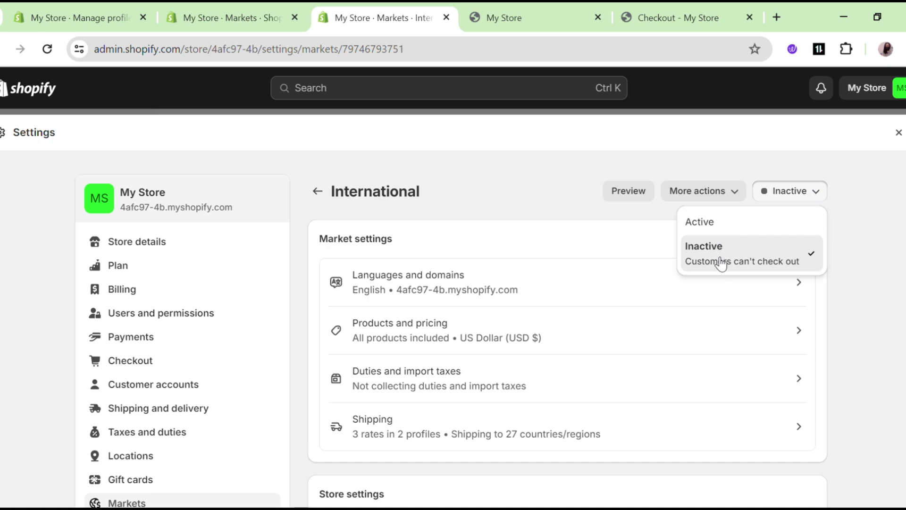
pyautogui.click(718, 230)
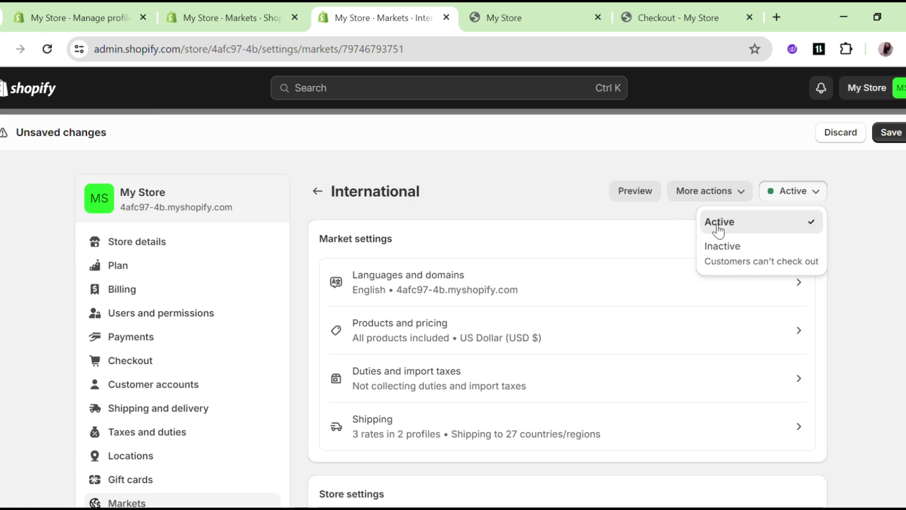
pyautogui.doubleClick(894, 135)
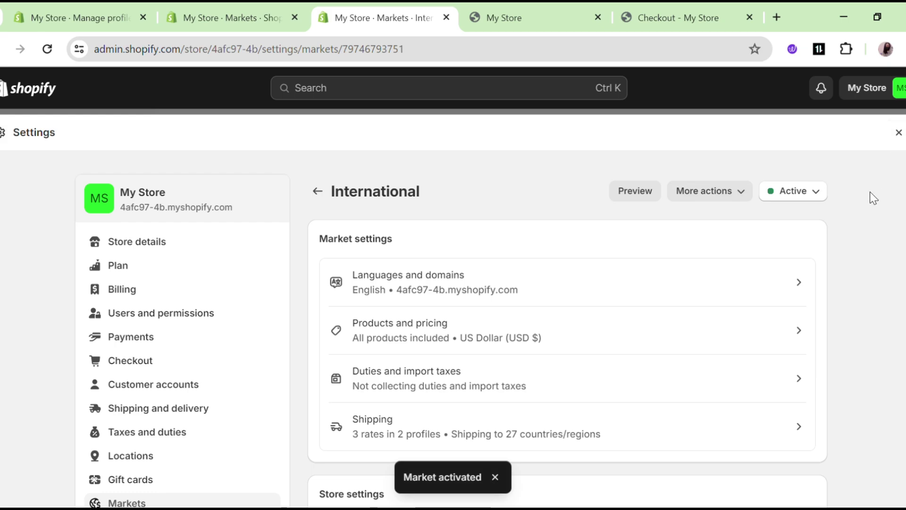
# - Check the International market in the markets list and the market statuses of the shipping profile's International zone
pyautogui.click(319, 191)
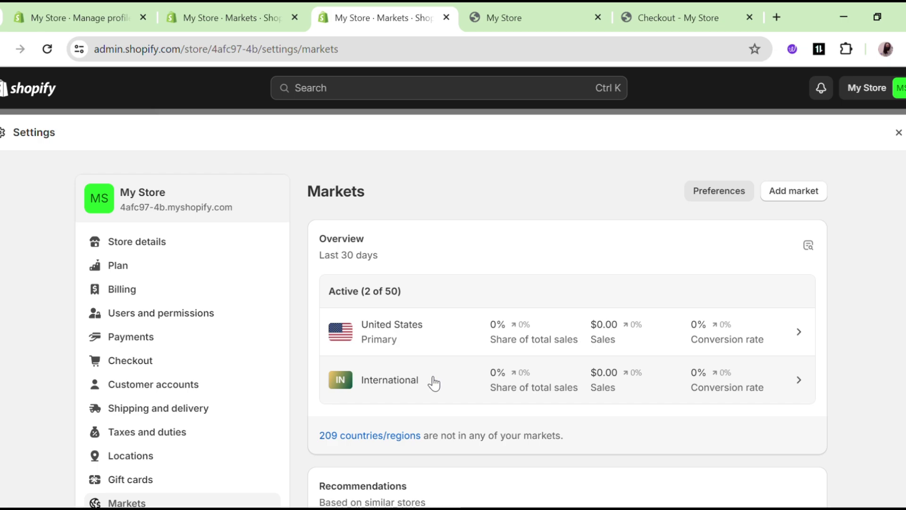
pyautogui.scroll(-2, 429, 375)
pyautogui.hotkey('ctrl', '1')
pyautogui.click(419, 323)
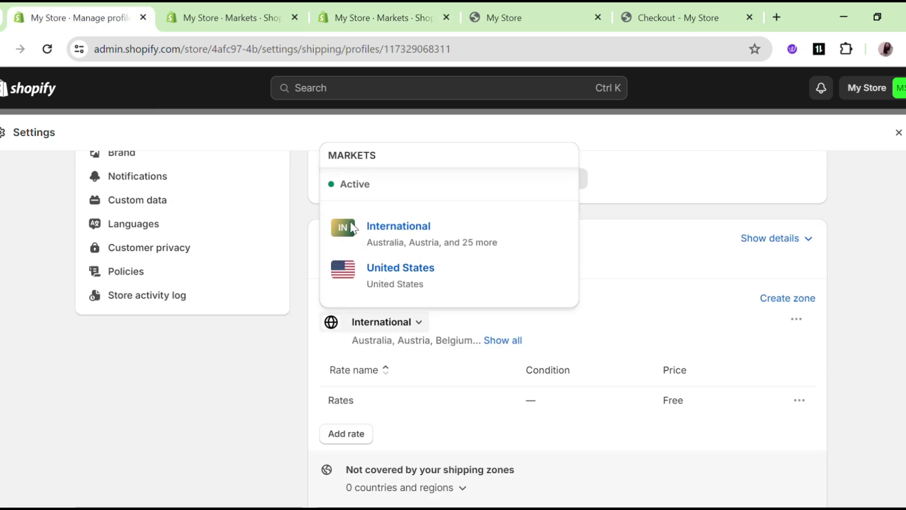
pyautogui.click(846, 221)
pyautogui.scroll(10, 627, 272)
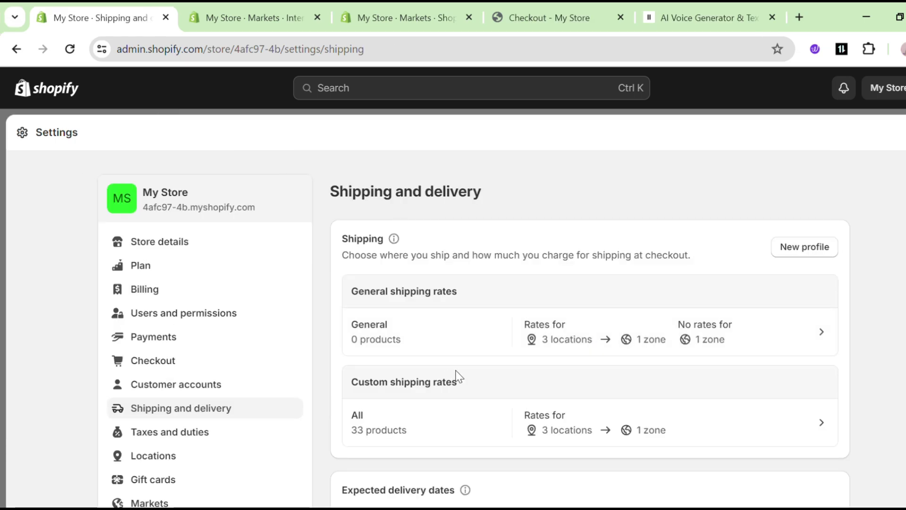
# - Turn on manual delivery dates at checkout with an order processing time of two business days and save
pyautogui.scroll(-3, 455, 370)
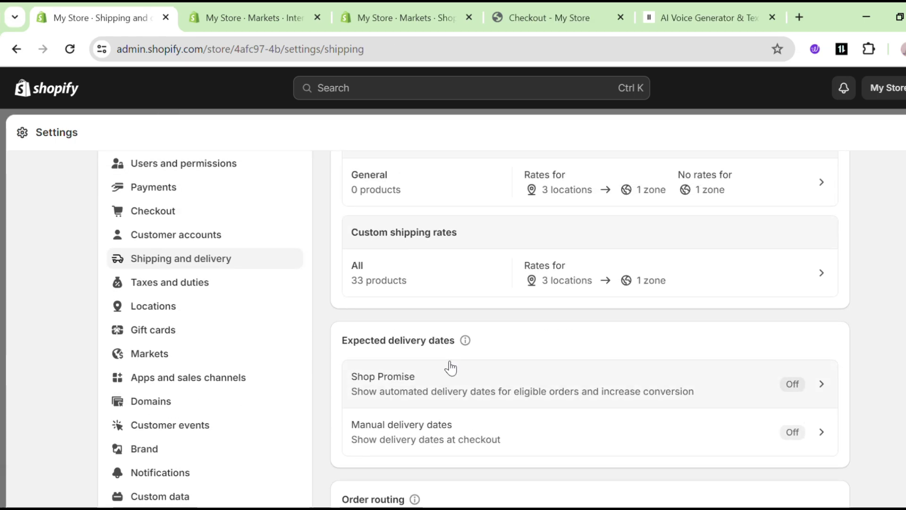
pyautogui.scroll(-3, 451, 368)
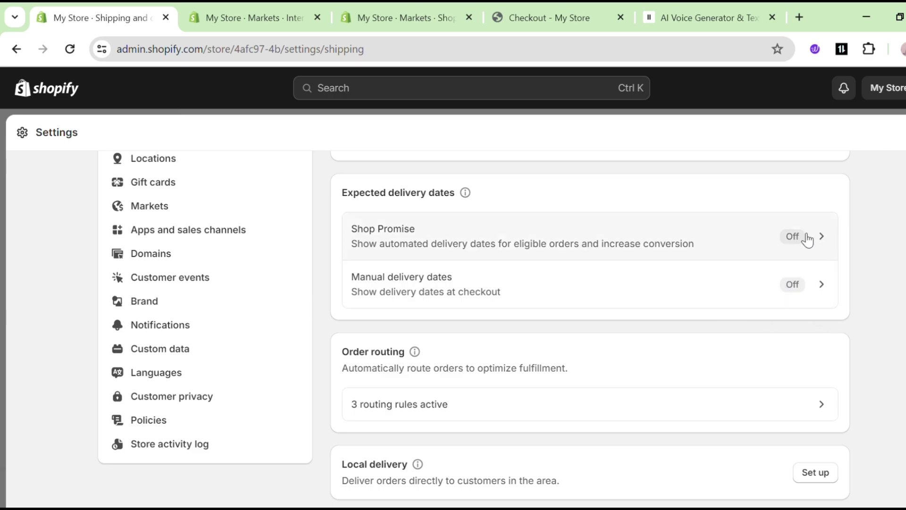
pyautogui.click(822, 284)
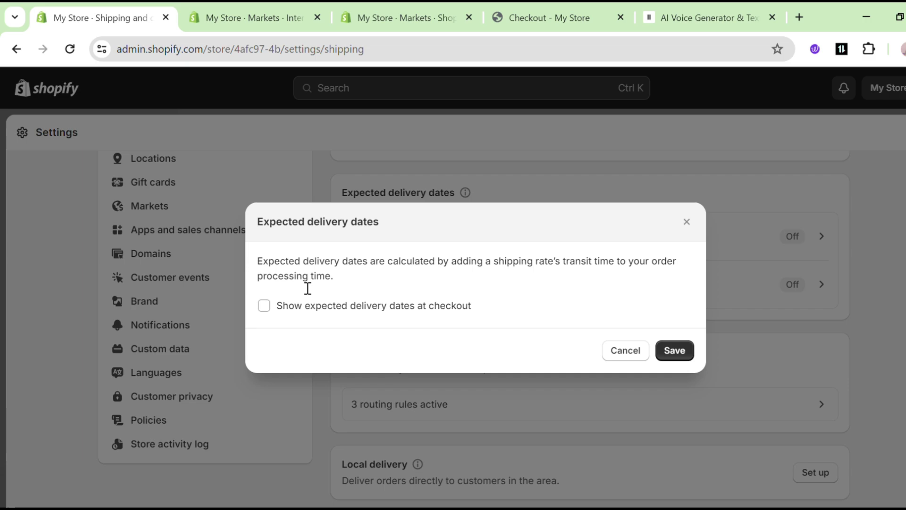
pyautogui.click(264, 307)
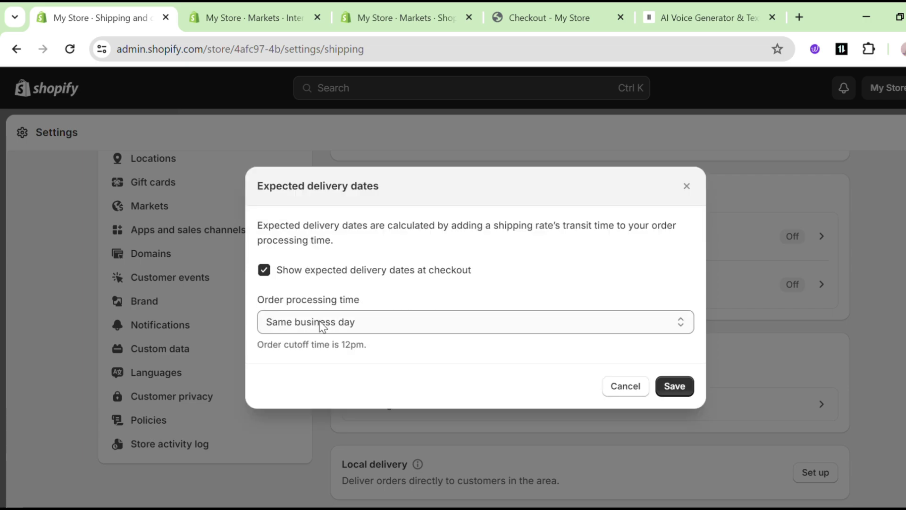
pyautogui.click(661, 324)
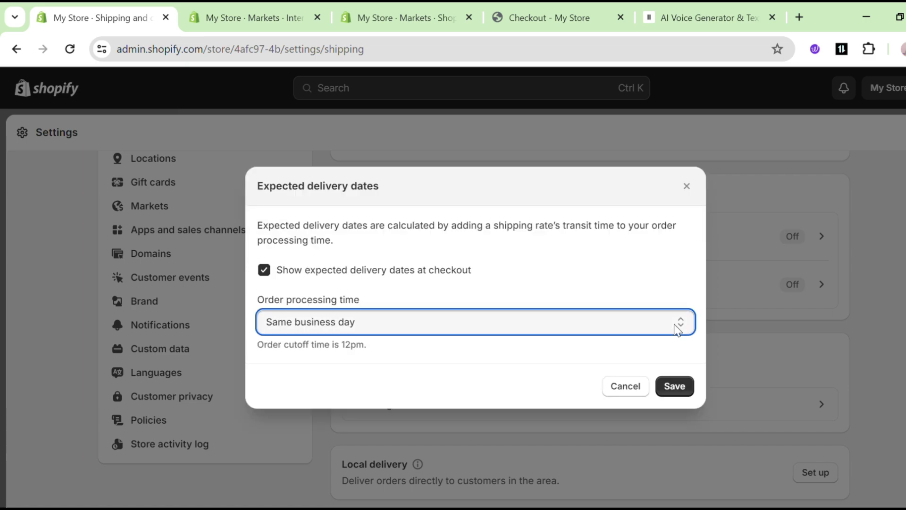
pyautogui.click(313, 367)
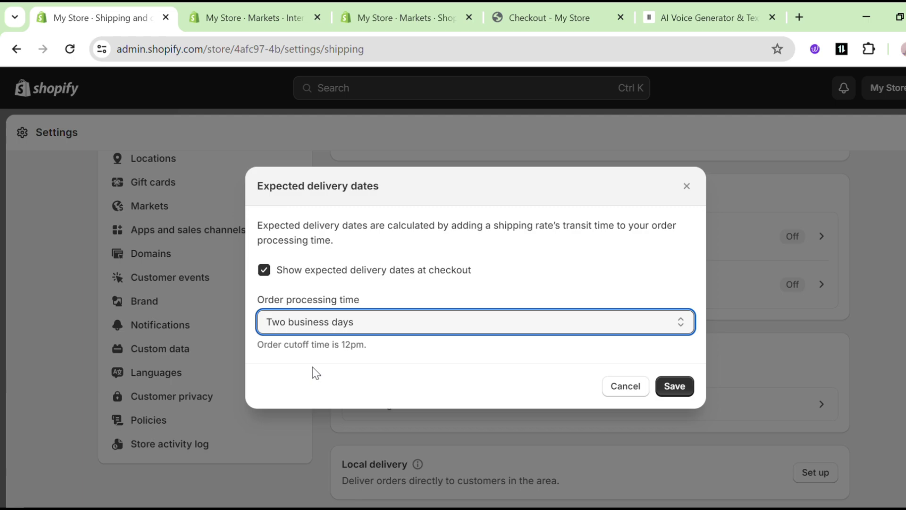
pyautogui.click(676, 385)
# - Delete the "Ship from the closest location" and "Stay within the destination market" order routing rules and save
pyautogui.scroll(-2, 676, 347)
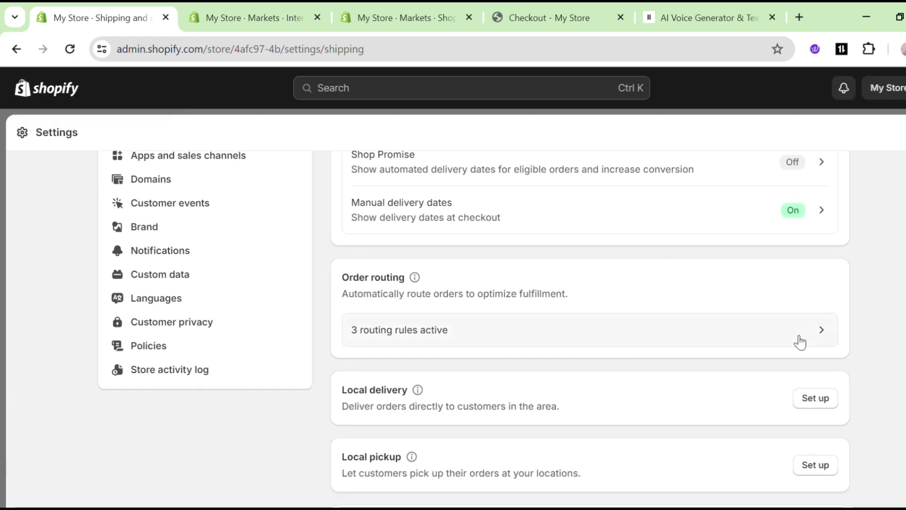
pyautogui.click(825, 338)
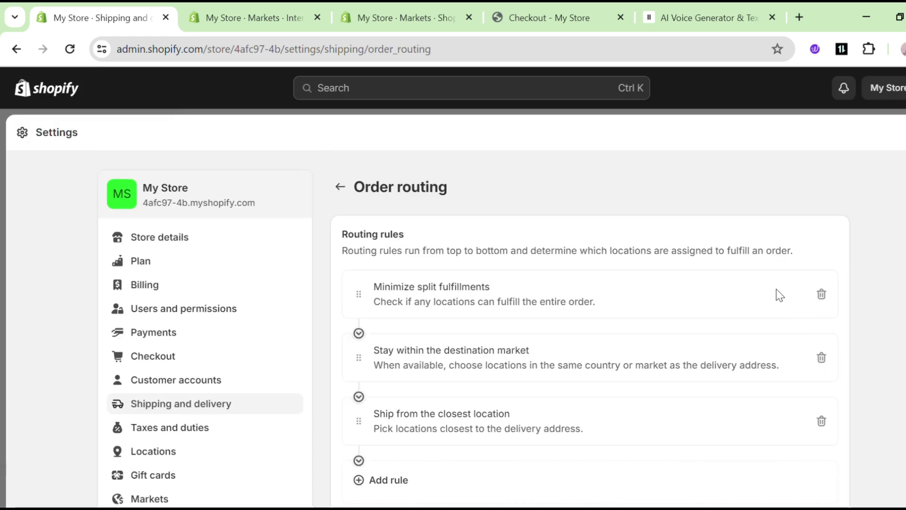
pyautogui.scroll(-2, 774, 292)
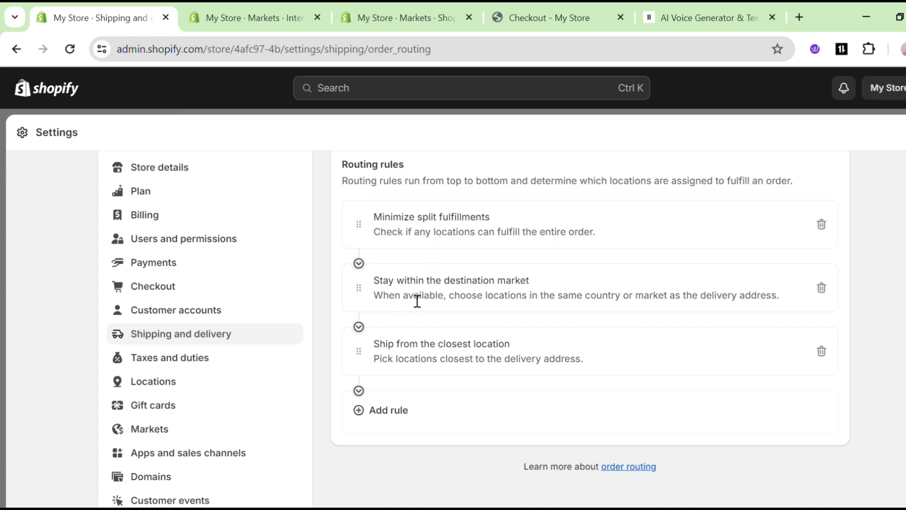
pyautogui.click(822, 352)
pyautogui.click(822, 302)
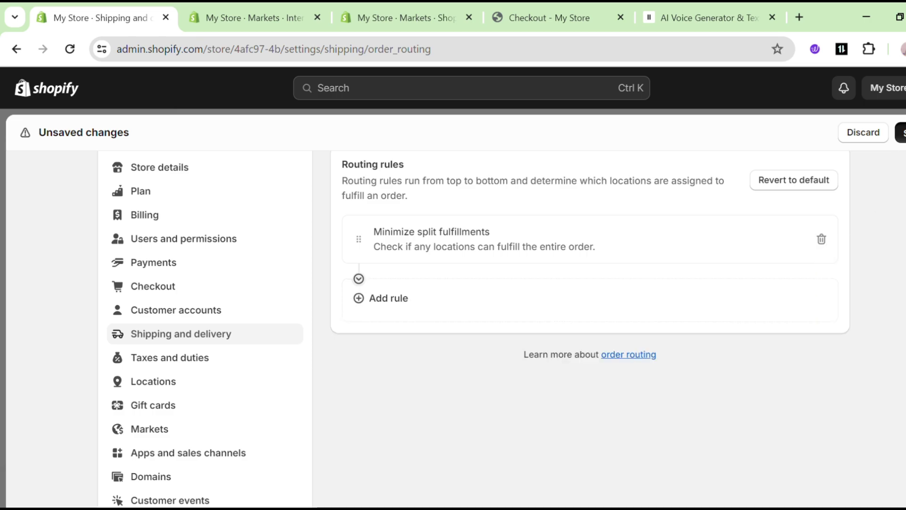
pyautogui.click(900, 133)
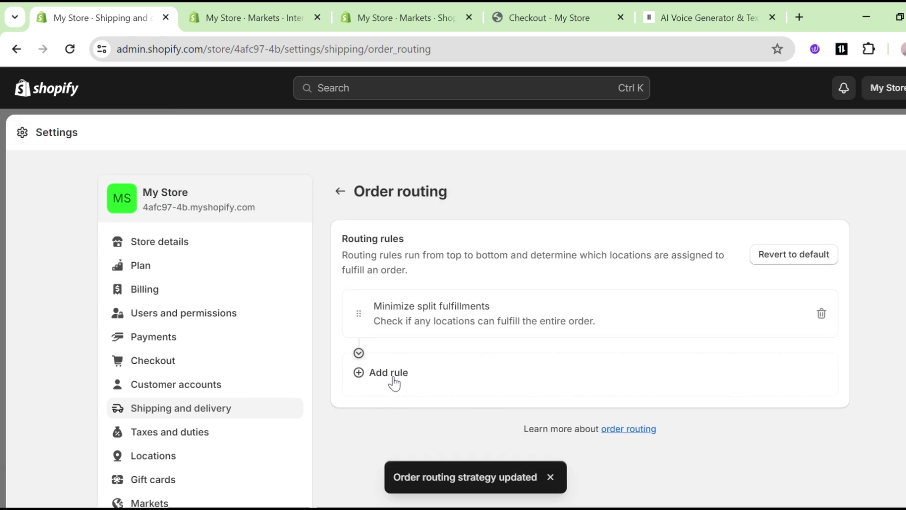
# - Examine the order routing rules available to add, close the list unchanged and return to the local delivery settings
pyautogui.click(389, 373)
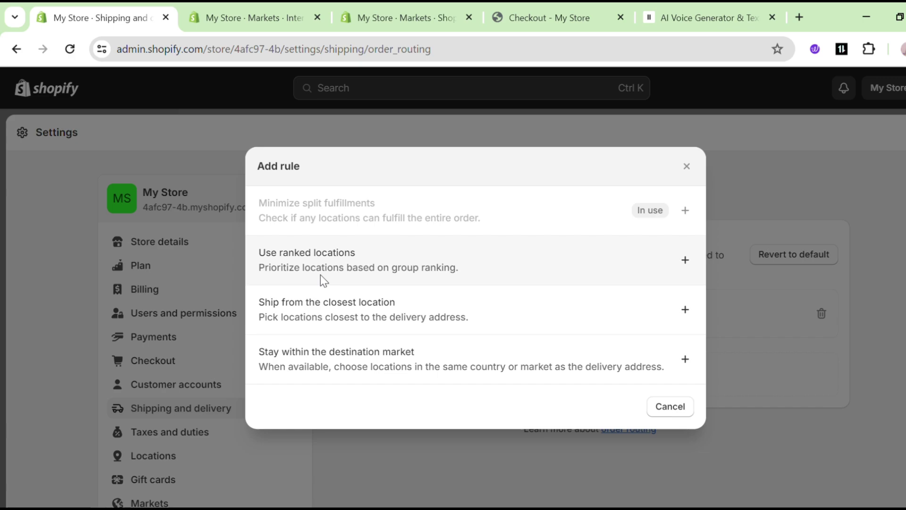
pyautogui.click(686, 166)
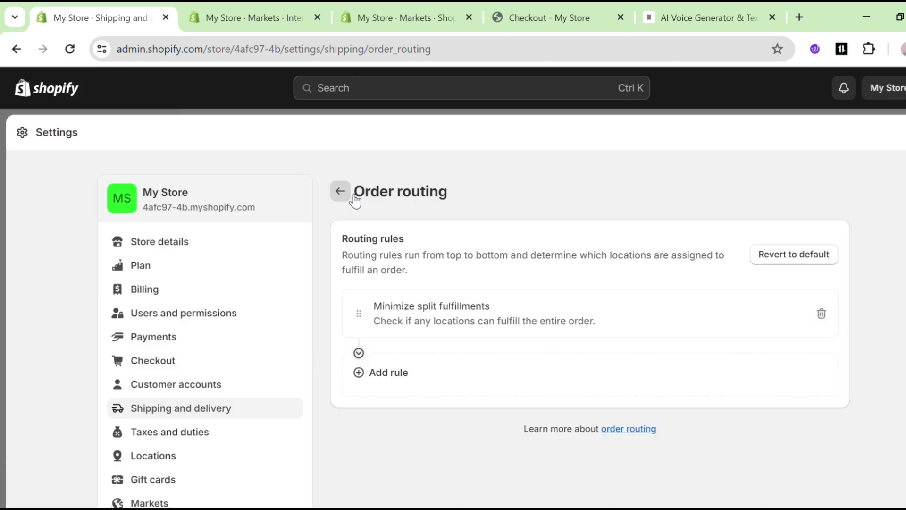
pyautogui.click(340, 188)
pyautogui.scroll(-10, 460, 283)
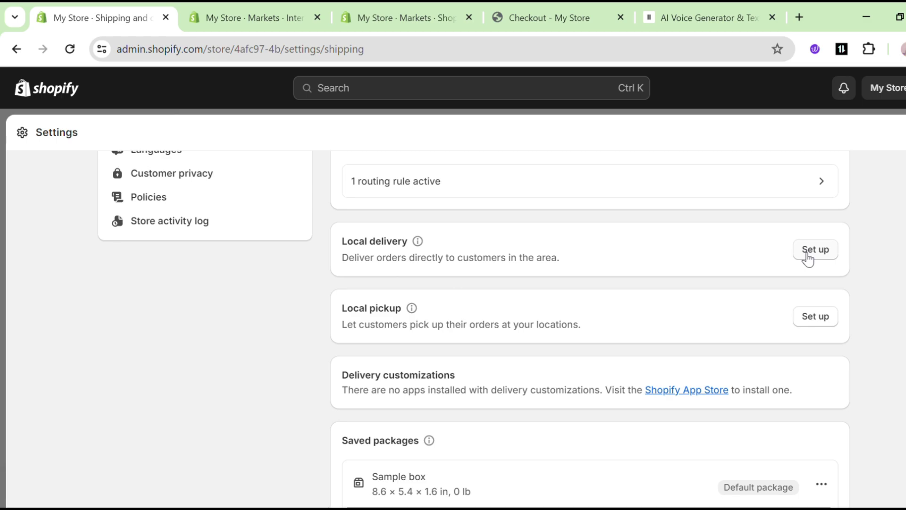
# - View the local delivery and local pickup setup pages, returning to the shipping and delivery settings after each
pyautogui.click(808, 258)
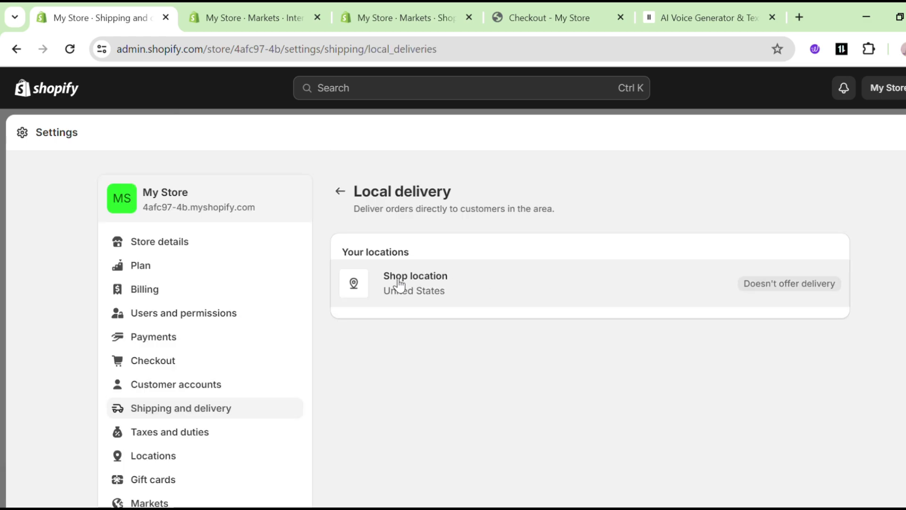
pyautogui.click(340, 191)
pyautogui.scroll(-12, 462, 307)
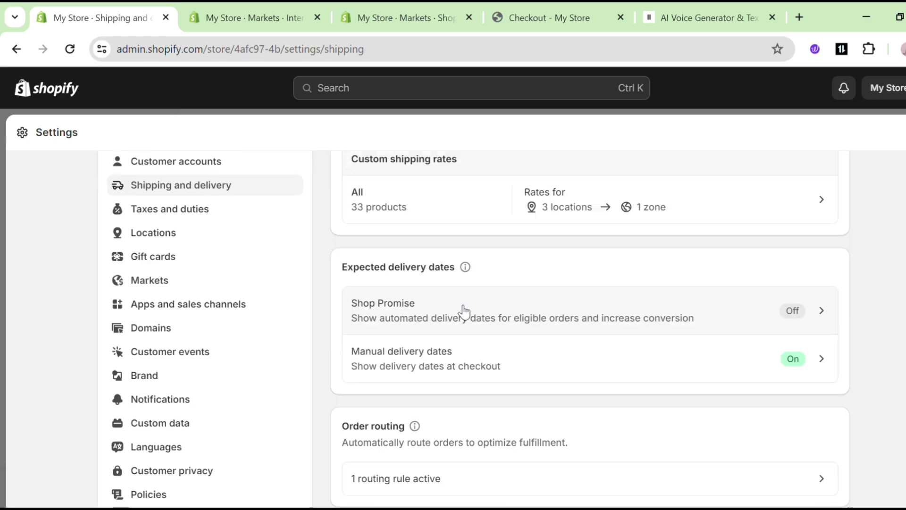
pyautogui.click(816, 242)
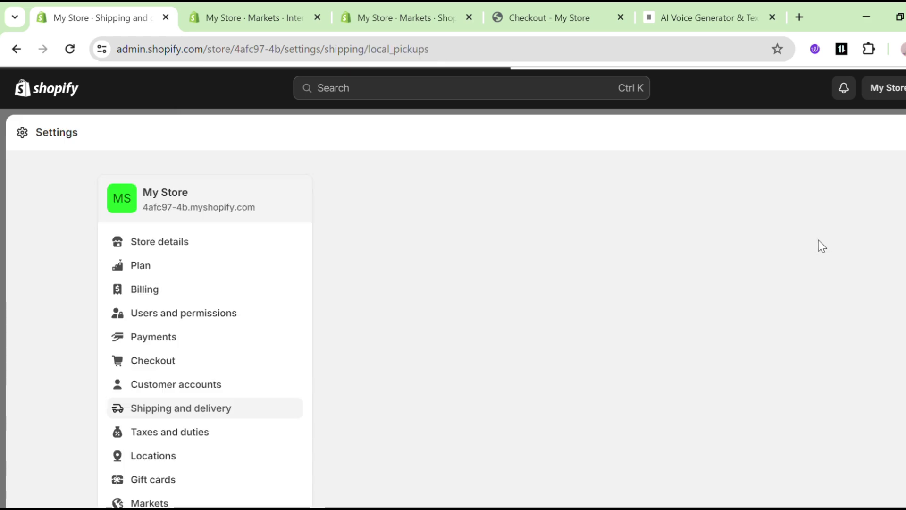
pyautogui.click(349, 194)
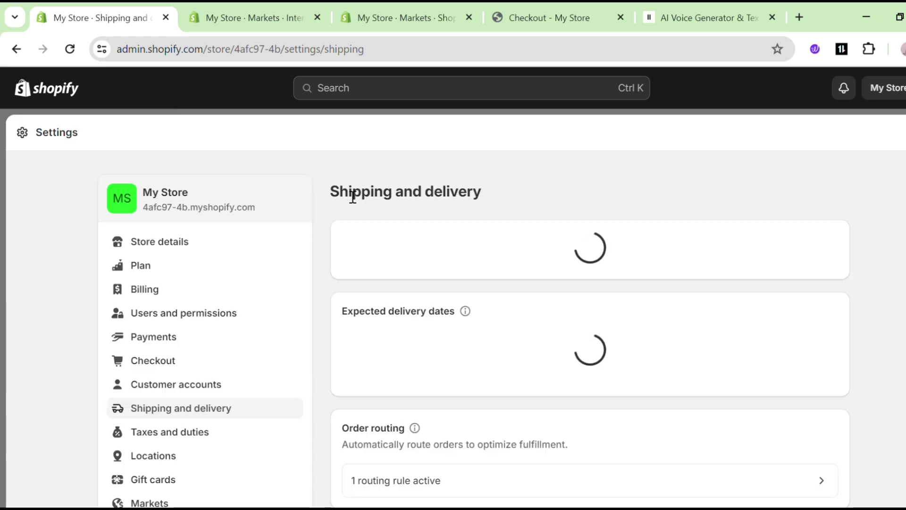
# - Edit the default Sample box package, naming it Box with the Box package type, and save
pyautogui.scroll(-10, 579, 390)
pyautogui.scroll(-2, 584, 396)
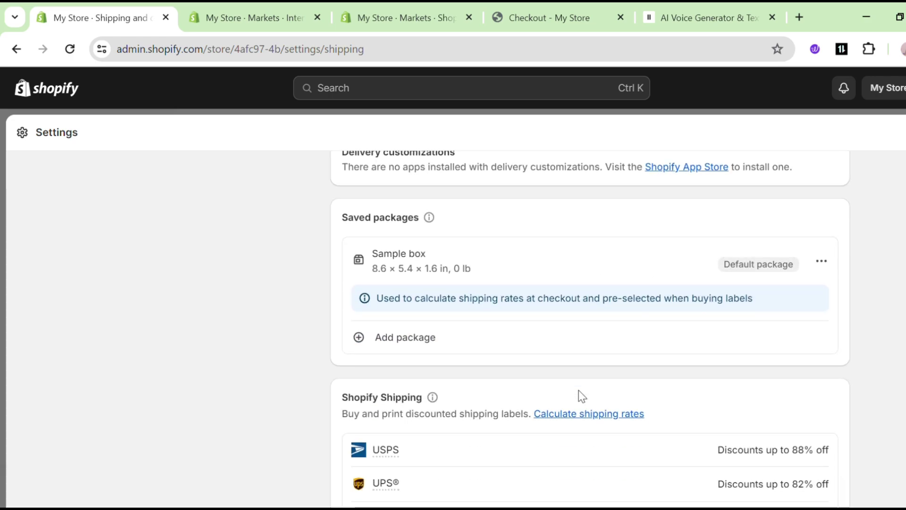
pyautogui.click(822, 262)
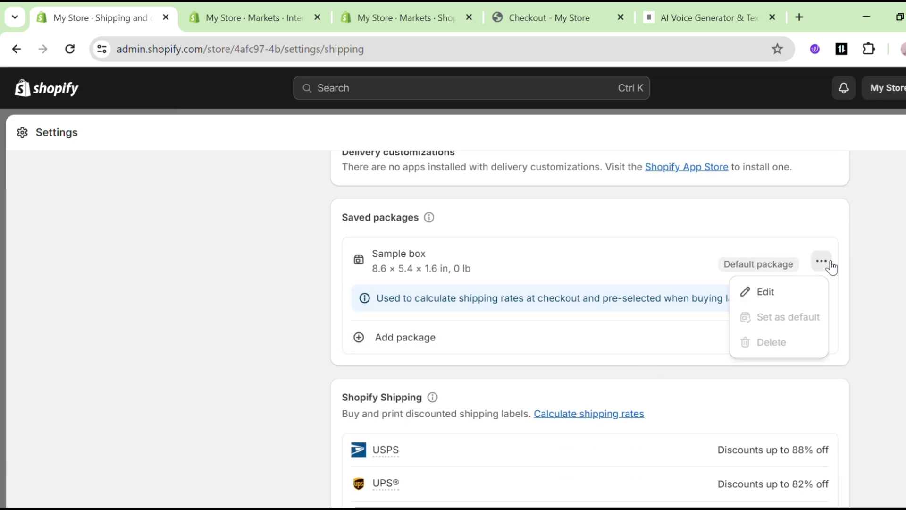
pyautogui.click(768, 294)
pyautogui.click(265, 313)
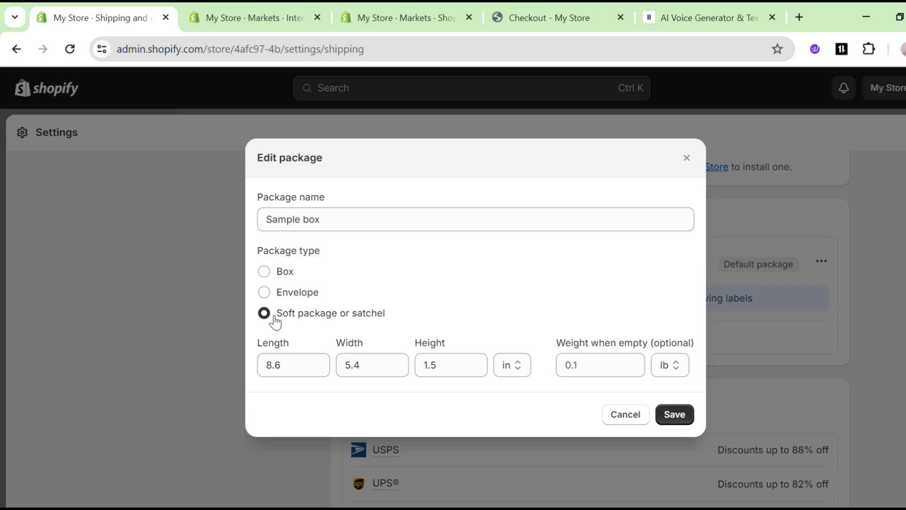
pyautogui.tripleClick(299, 226)
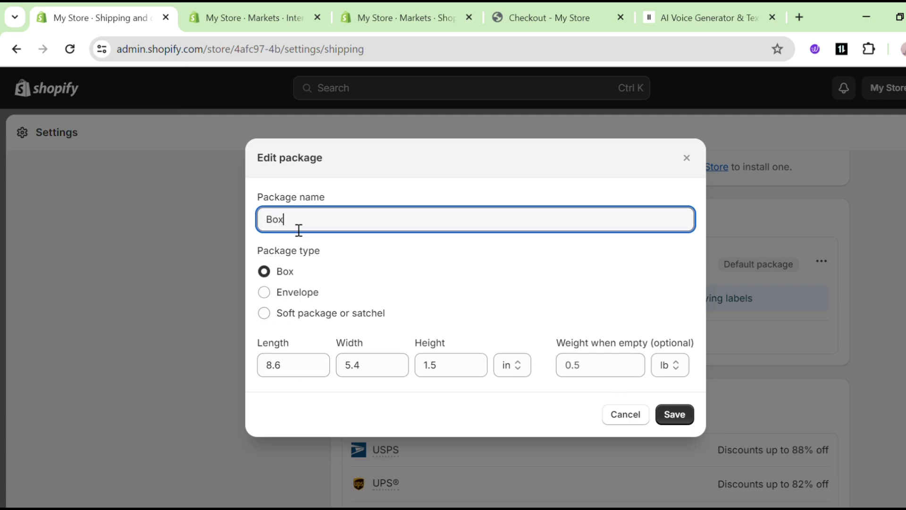
pyautogui.click(672, 415)
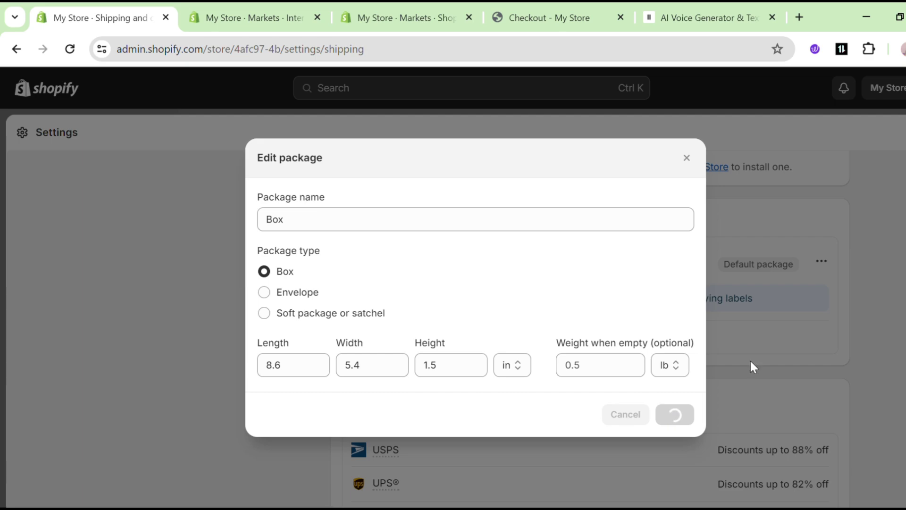
# - Review the Shopify Shipping carriers, shipping apps, third-party fulfillment and custom order fulfillment sections
pyautogui.scroll(-3, 657, 310)
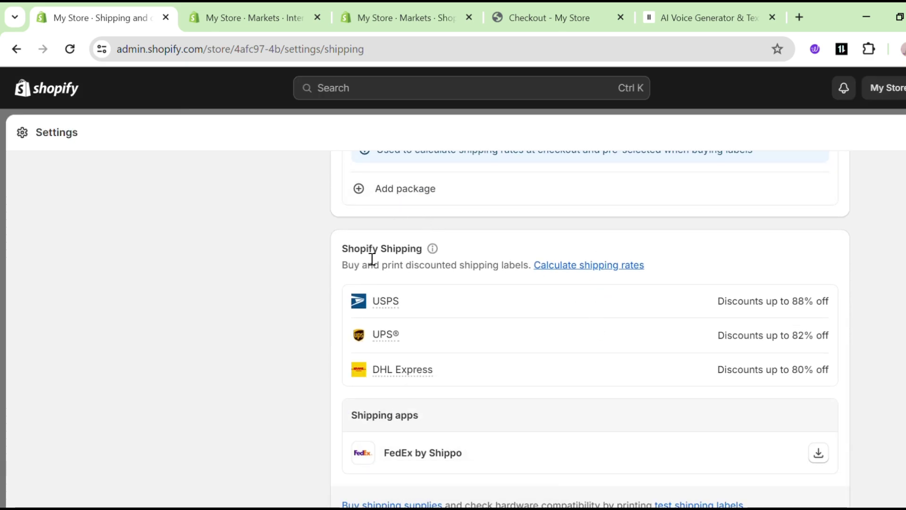
pyautogui.scroll(-2, 410, 272)
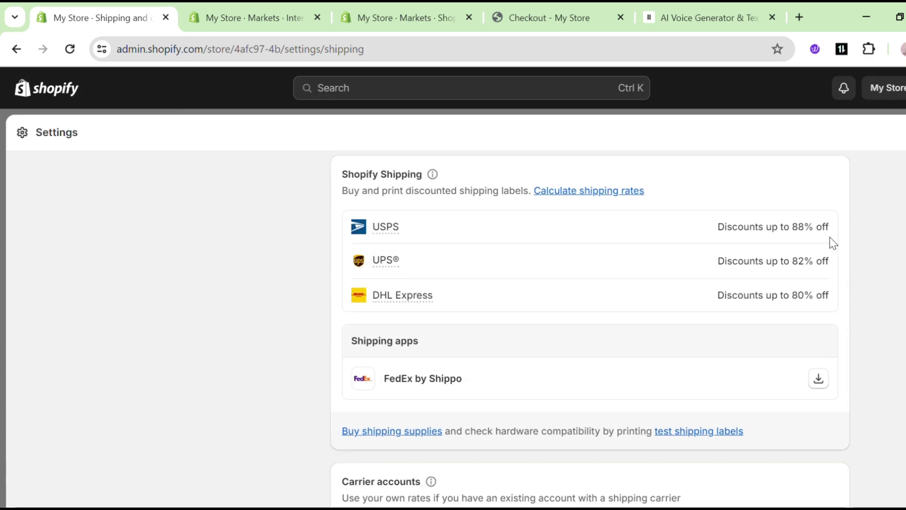
pyautogui.scroll(-6, 534, 330)
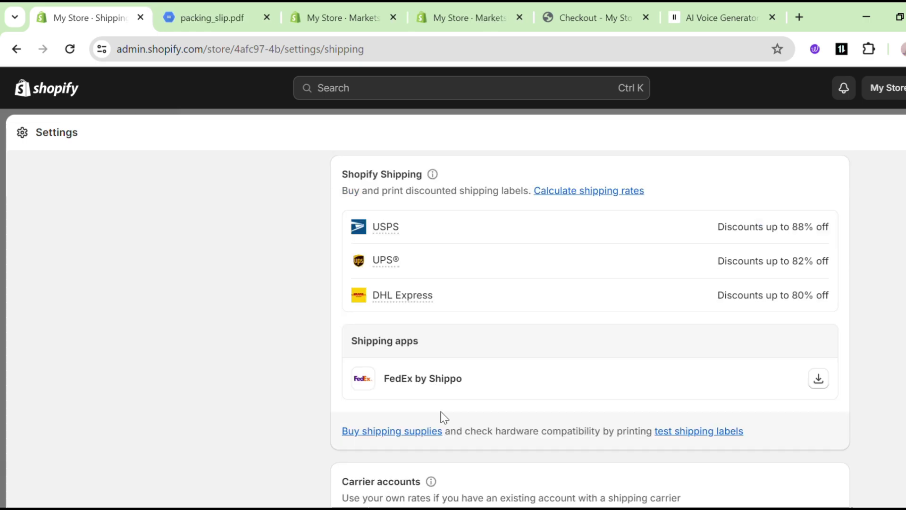
pyautogui.scroll(-10, 443, 417)
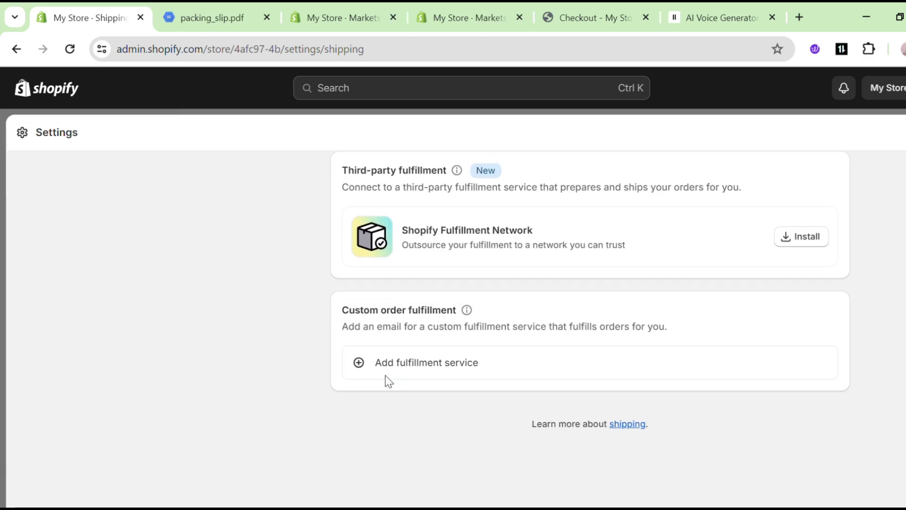